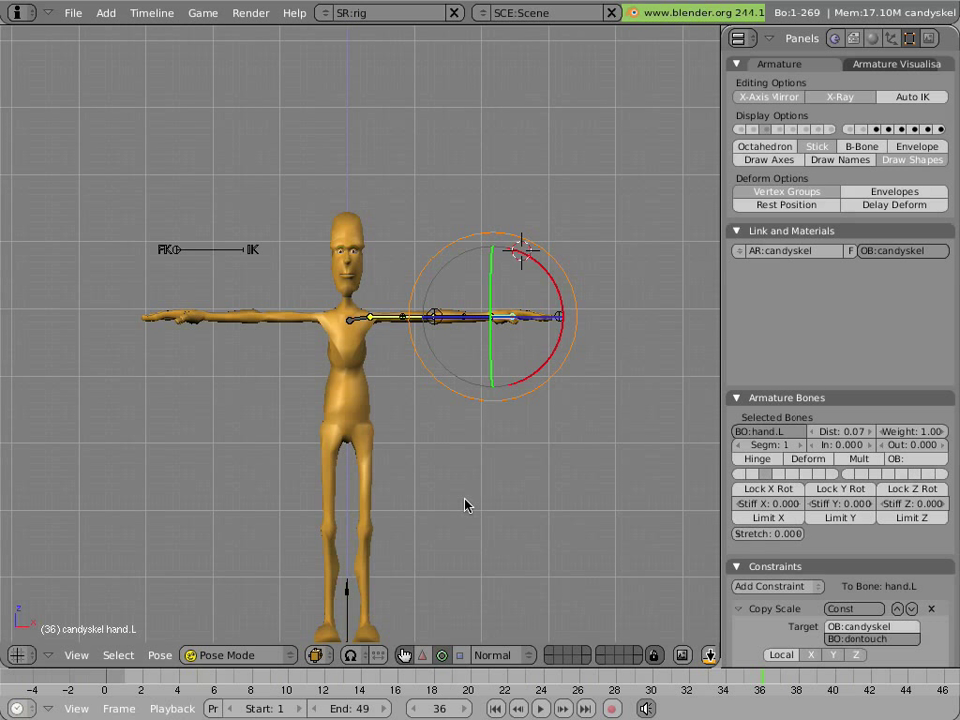
Show the leg and hip control bone layer and test-move the torso, then cancel the move.
shift+click(757, 130)
shift+middle_drag(447, 372, 396, 279)
right_click(396, 279)
key(g)
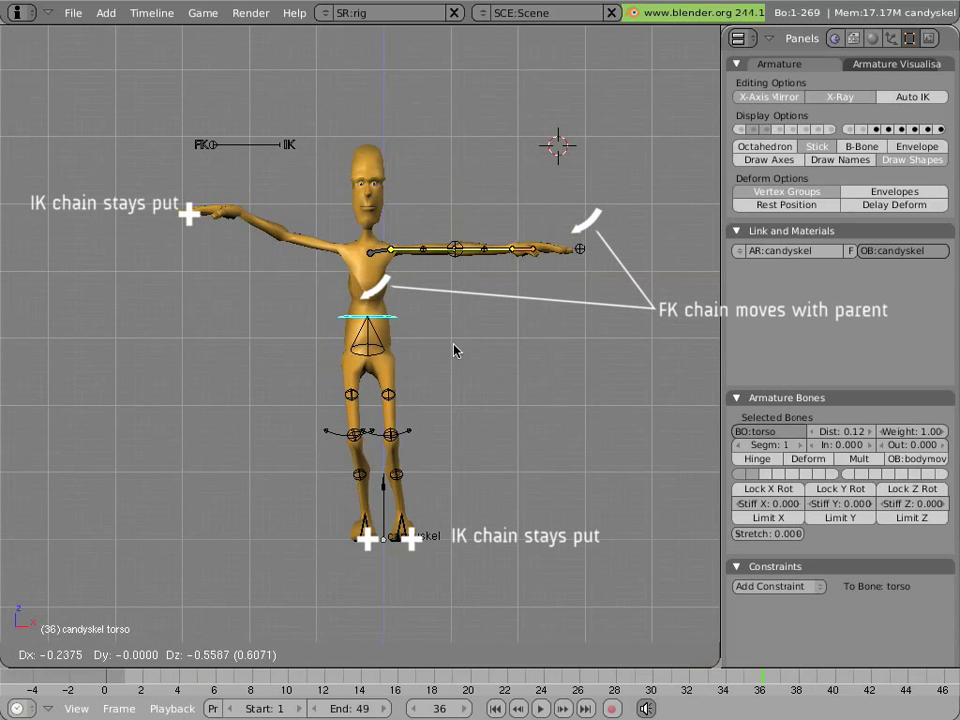
key(Escape)
Lift the left foot bone up and forward so the left leg bends at the knee.
middle_drag(433, 385, 364, 540)
right_click(366, 542)
key(g)
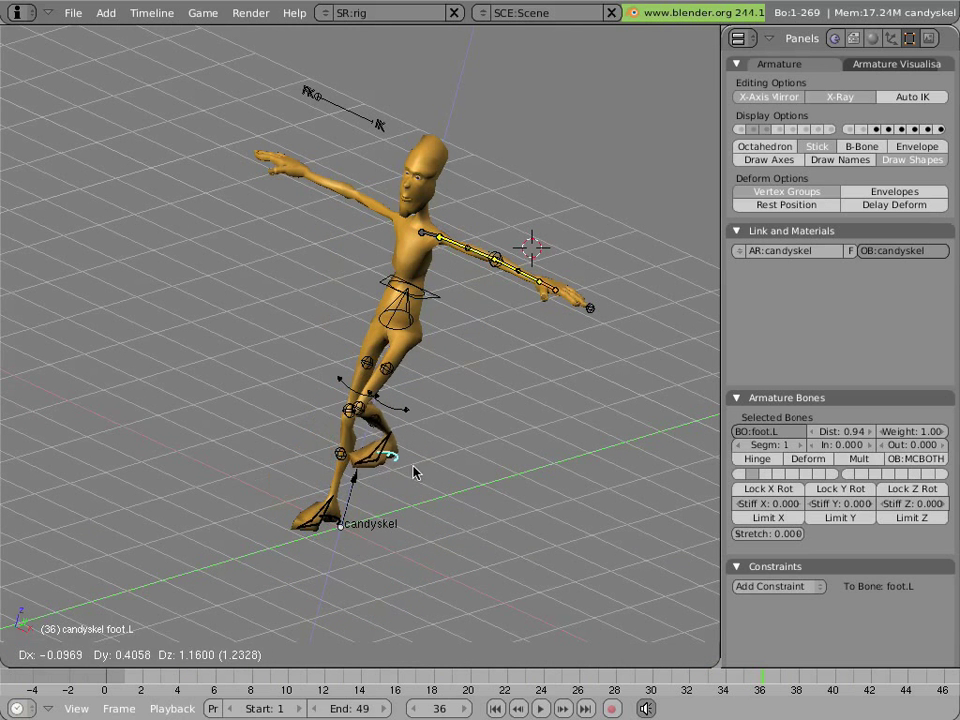
click(424, 466)
middle_drag(494, 474, 506, 429)
key(g)
click(416, 428)
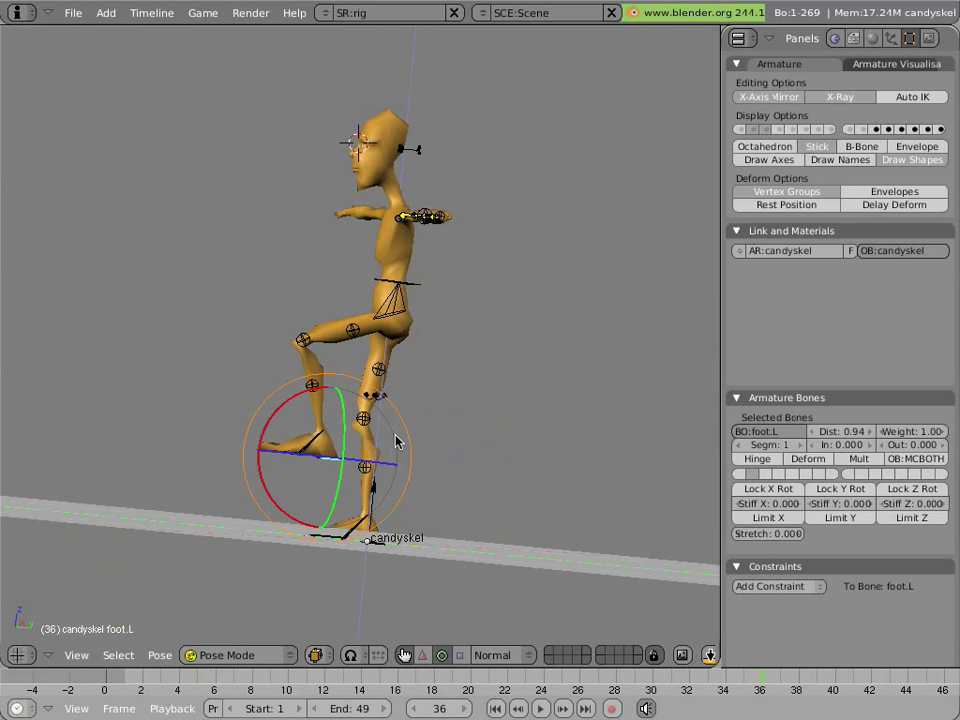
In front view, key the raised left foot's location at frame 1.
key(KP_1)
key(i)
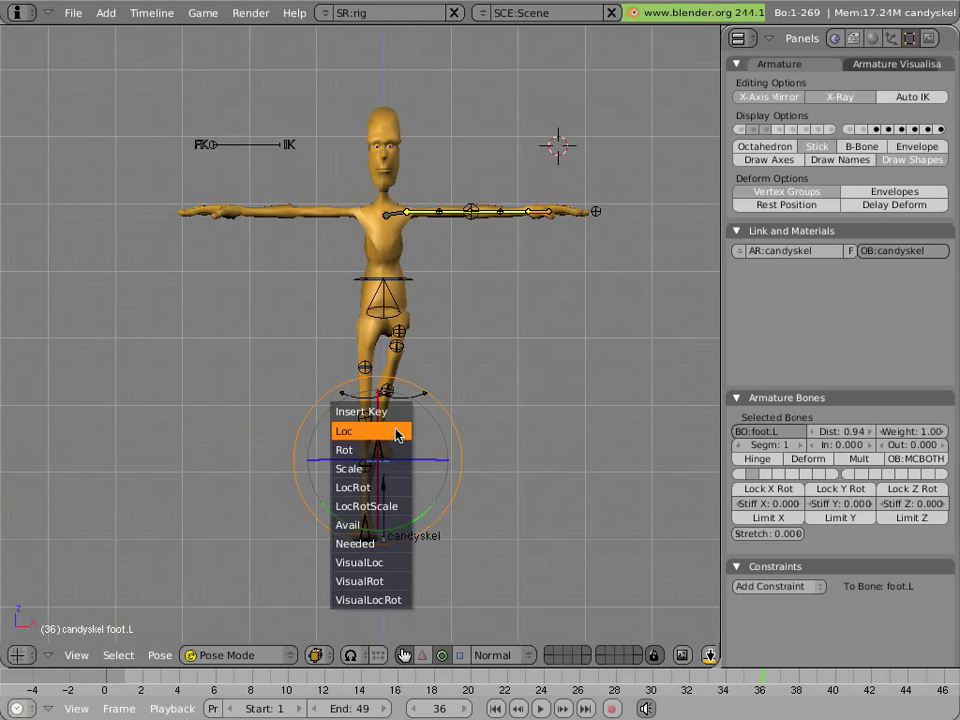
click(397, 436)
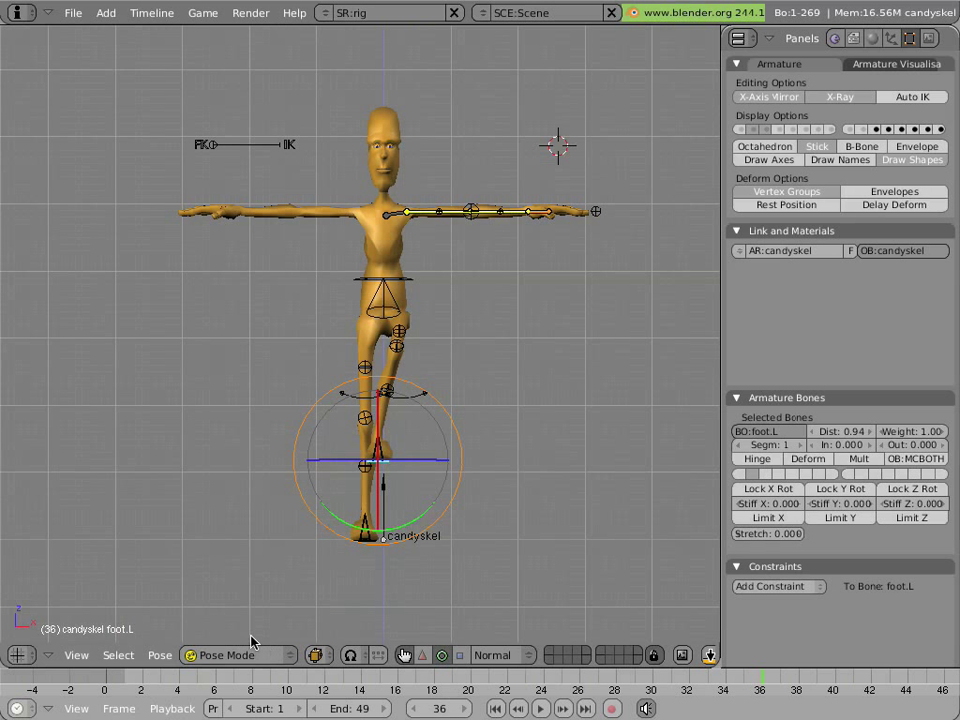
key(shift+Left)
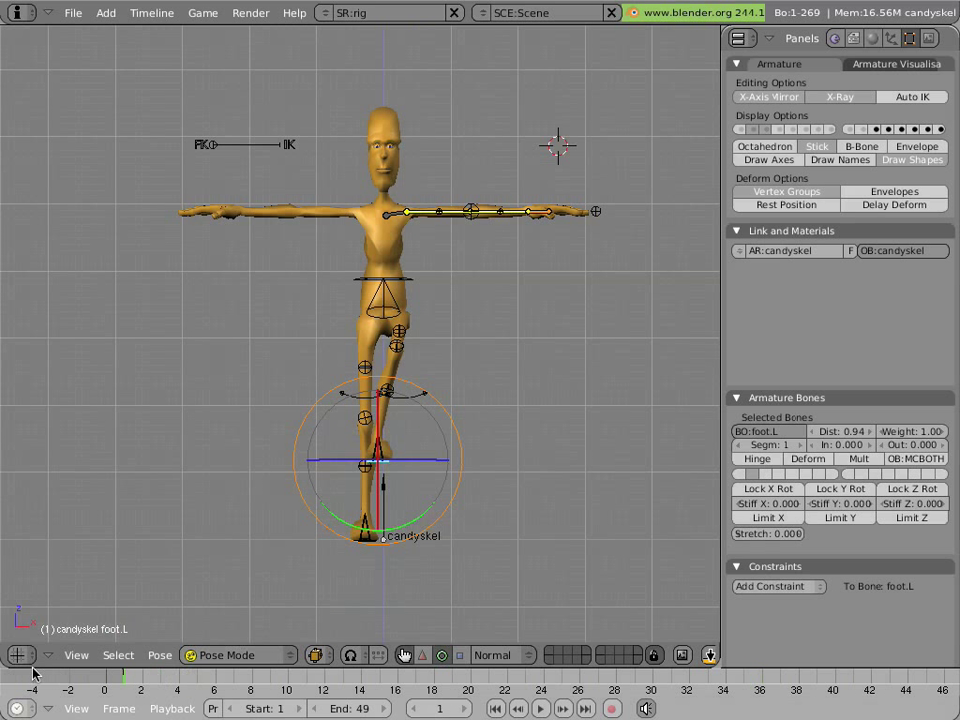
key(i)
click(335, 493)
At frame 18, swing the foot out along X, key its location, and play the animation.
drag(150, 688, 451, 694)
key(g)
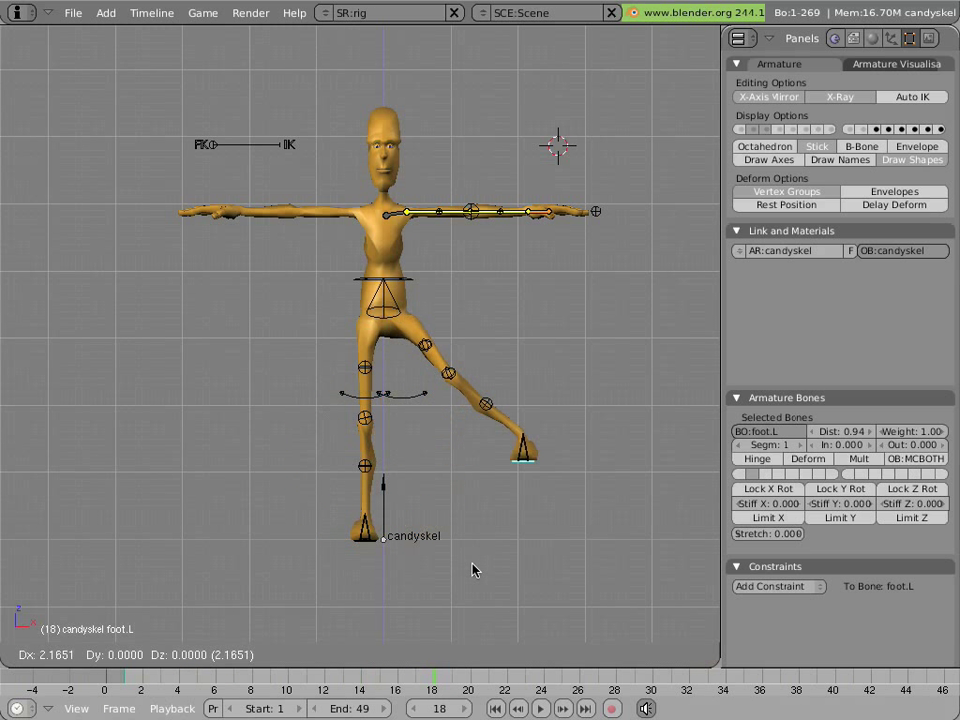
key(x)
click(470, 567)
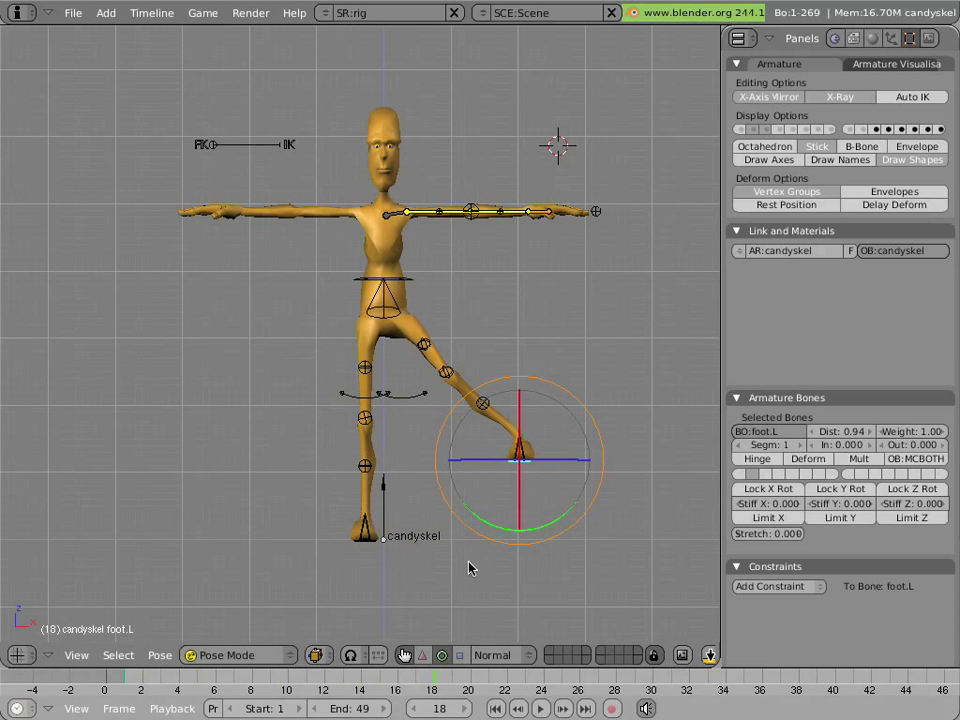
key(i)
click(465, 532)
mouse_move(439, 681)
mouse_down()
mouse_move(107, 677)
mouse_move(447, 677)
mouse_up()
key(alt+a)
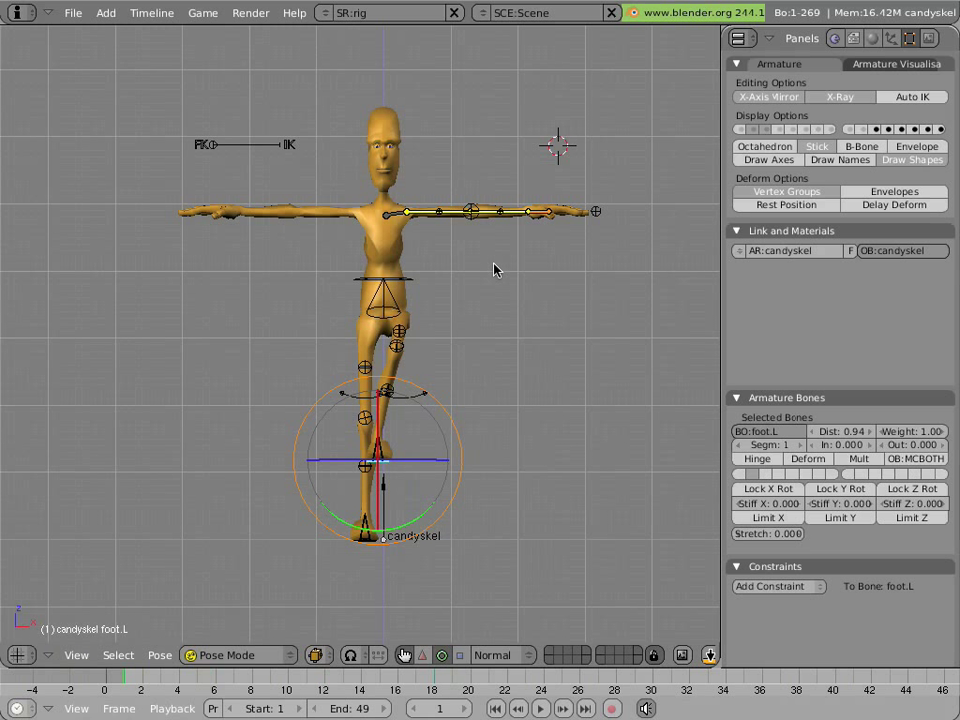
In top view, select the left upper arm and try rotating it, cancelling both attempts.
key(KP_7)
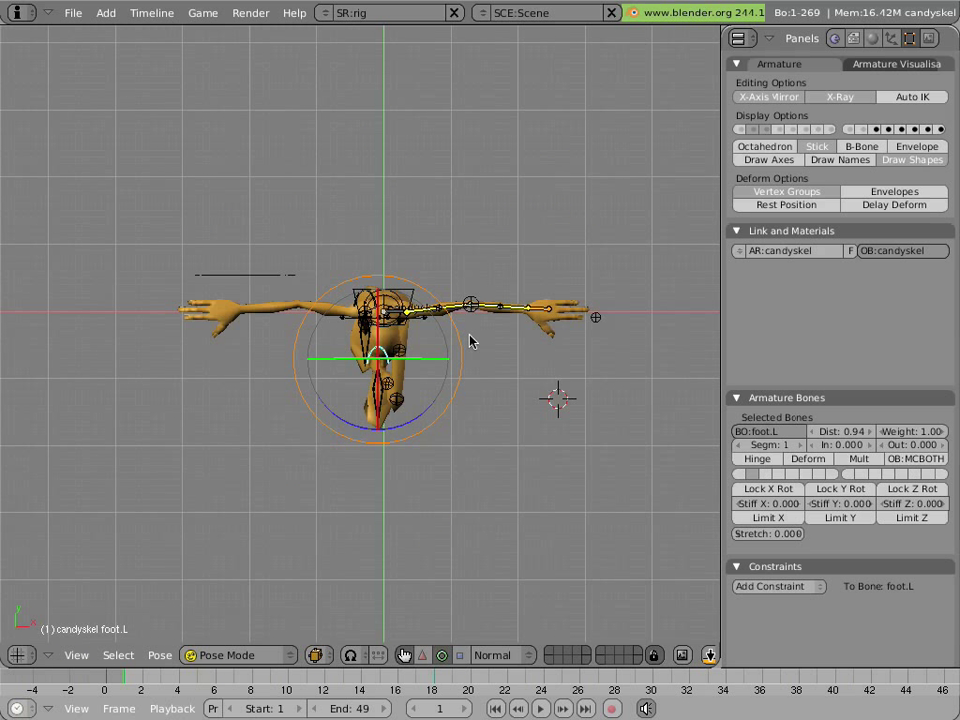
scroll(471, 325, up, 3)
right_click(515, 290)
shift+middle_drag(515, 292, 368, 318)
key(r)
key(Escape)
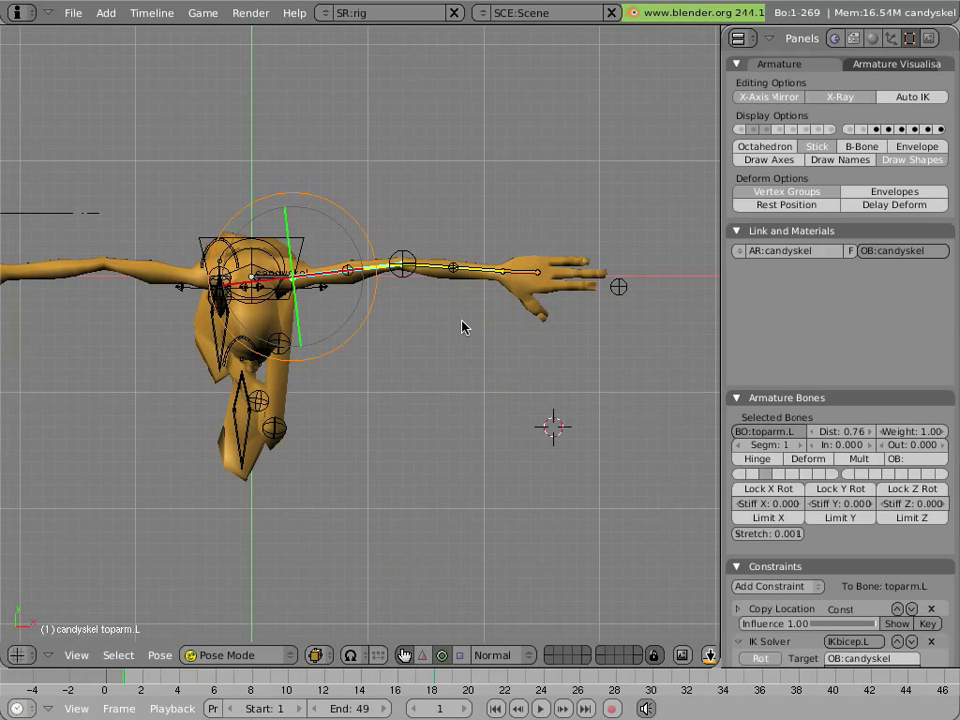
key(r)
key(Escape)
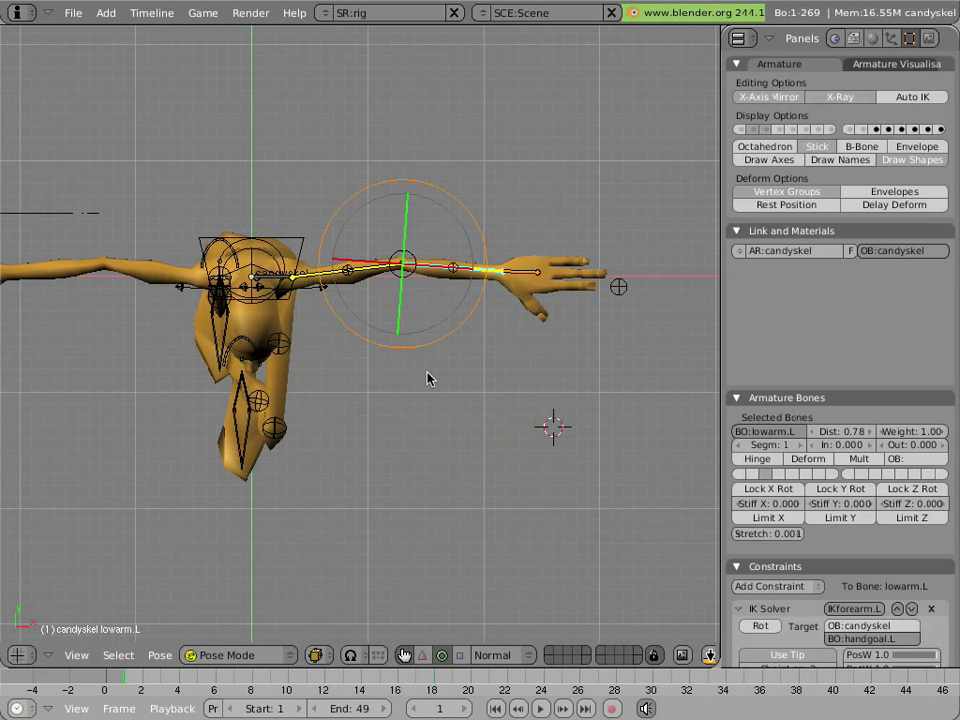
Rotate the left forearm to hang down and key its rotation at frame 1.
right_click(537, 278)
key(r)
click(393, 396)
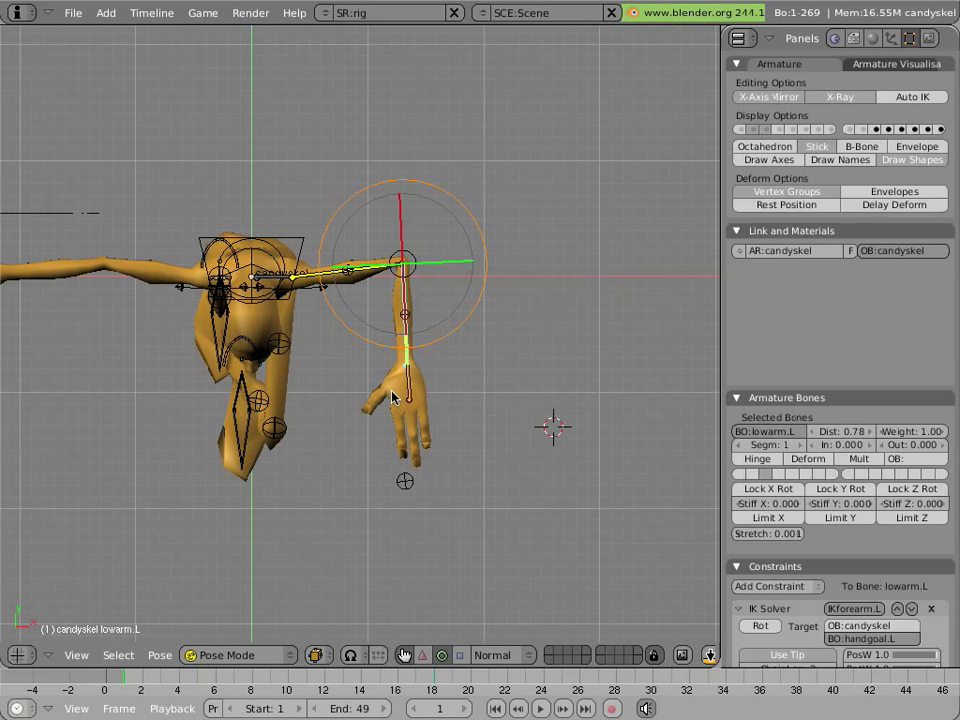
key(i)
click(389, 408)
At frame 11, straighten the forearm out, key its rotation, and scrub to compare.
key(Up)
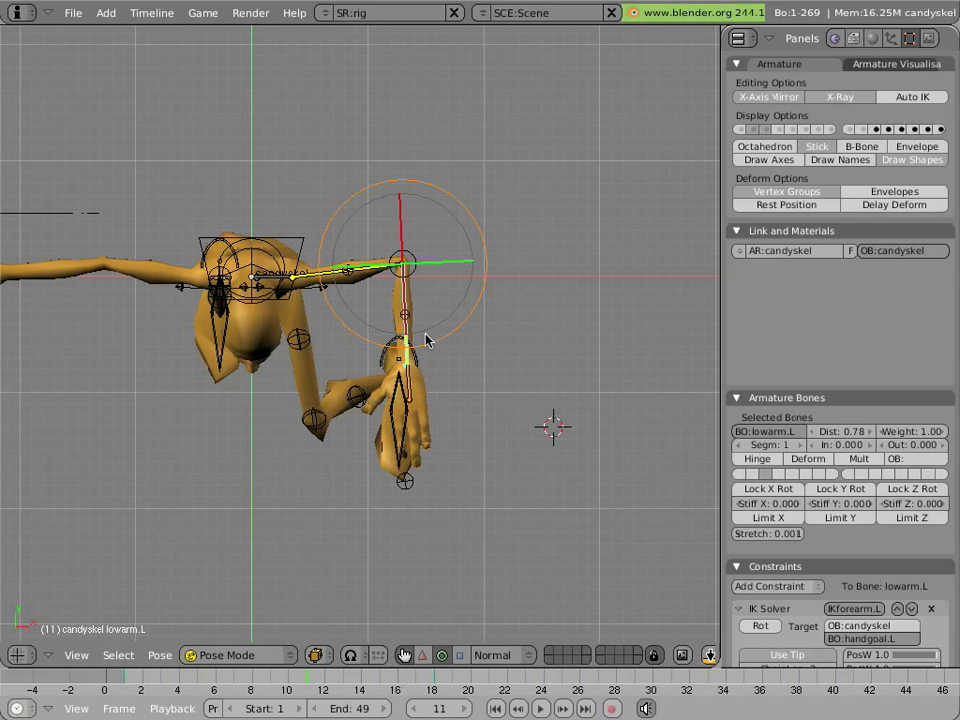
key(r)
click(536, 223)
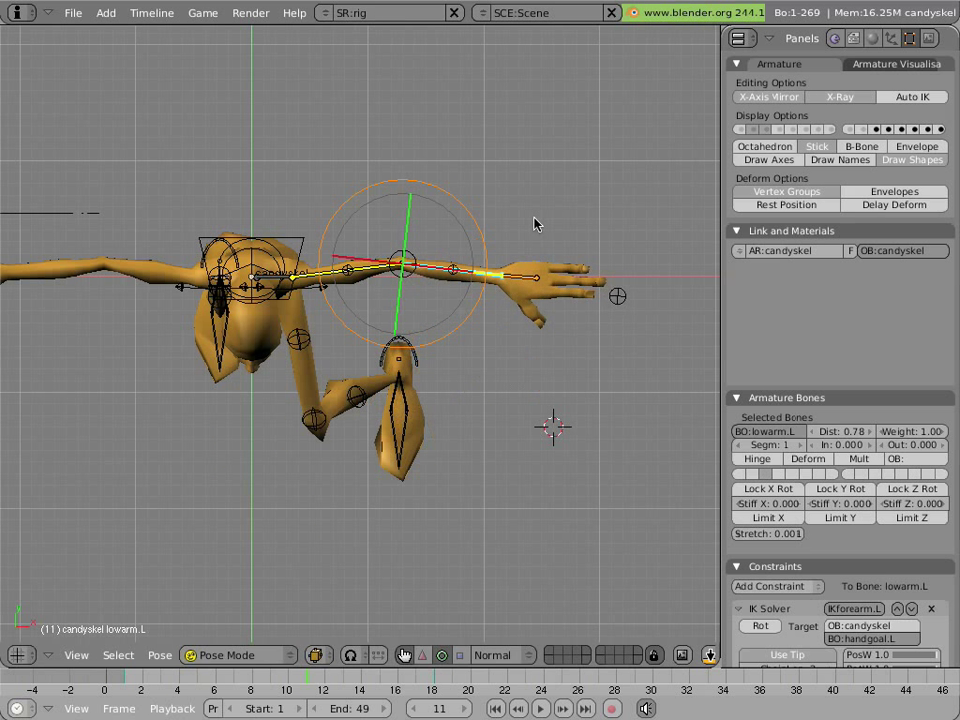
key(i)
click(536, 223)
drag(300, 684, 135, 654)
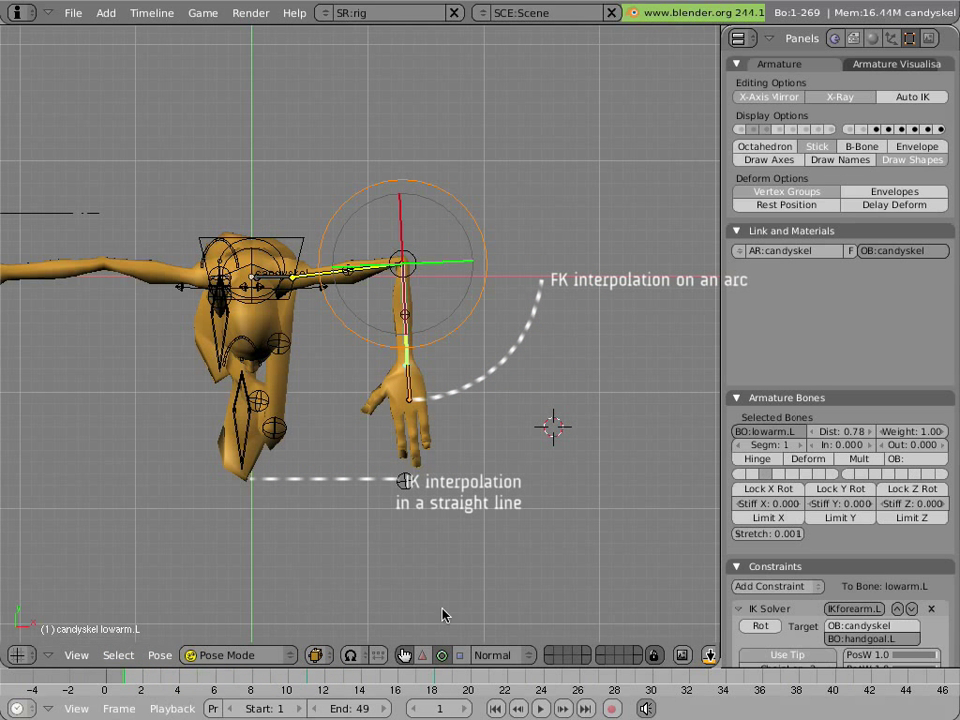
Split the 3D view, make the lower area an Action Editor, and unlink the armature's action.
right_click(718, 495)
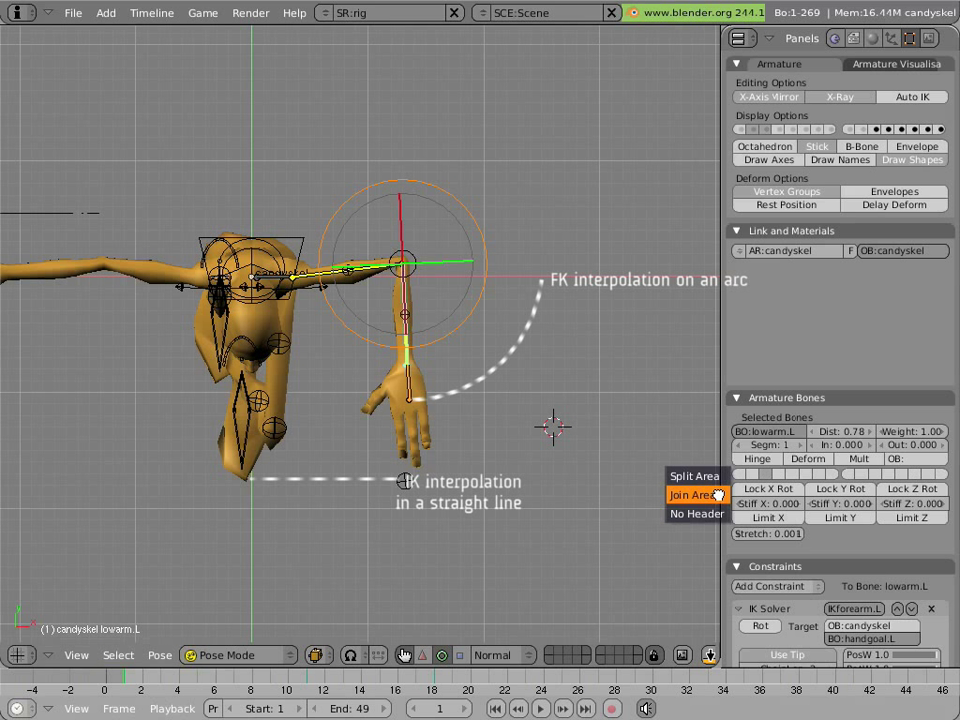
click(710, 477)
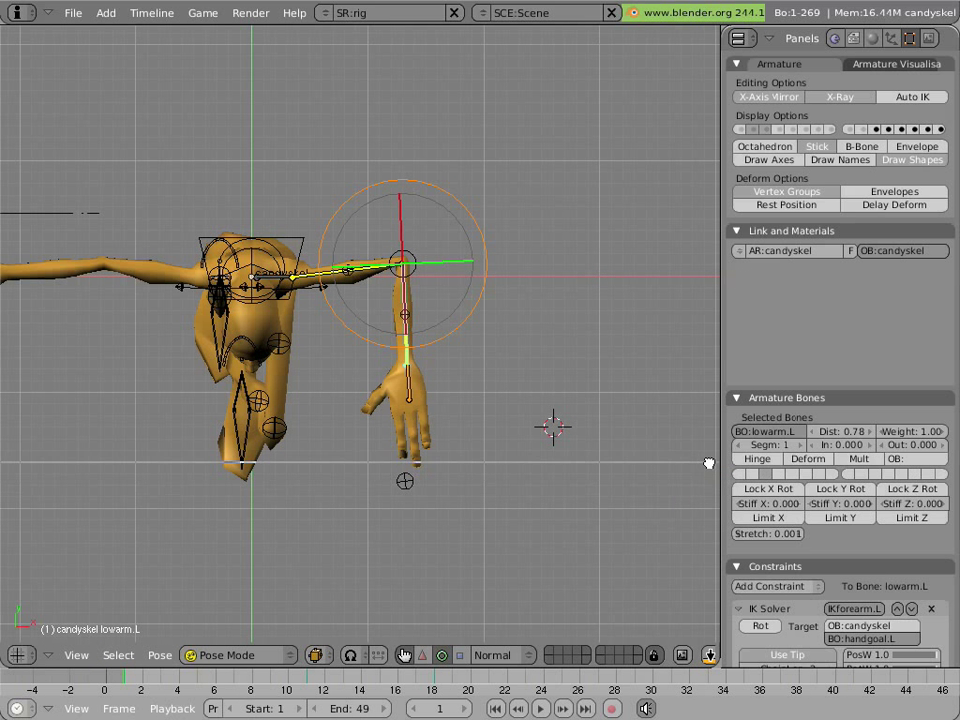
click(709, 461)
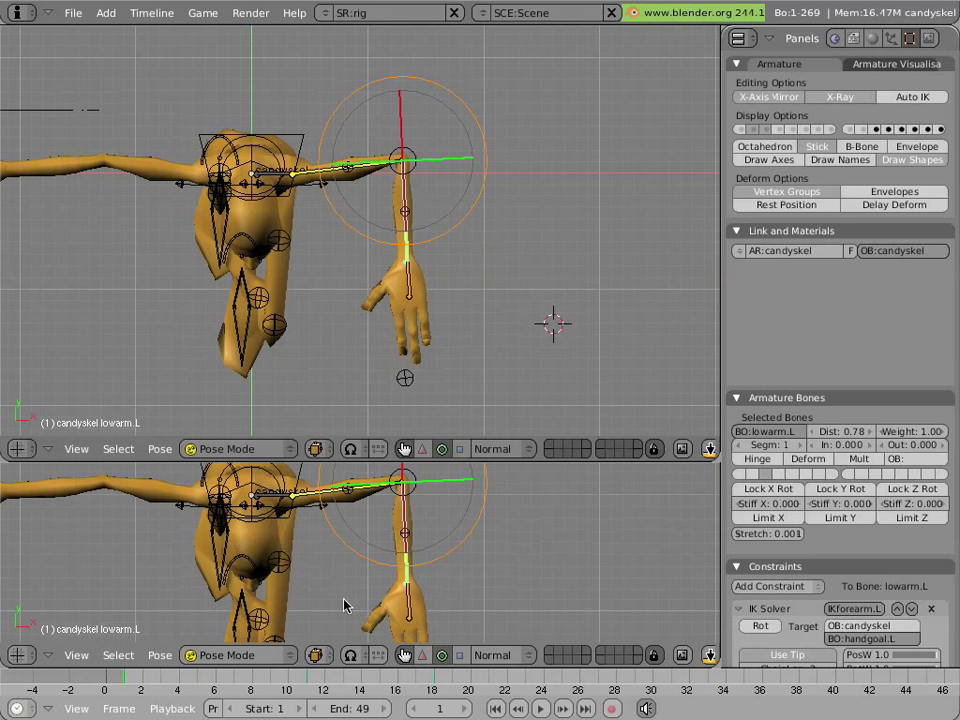
click(18, 652)
click(75, 596)
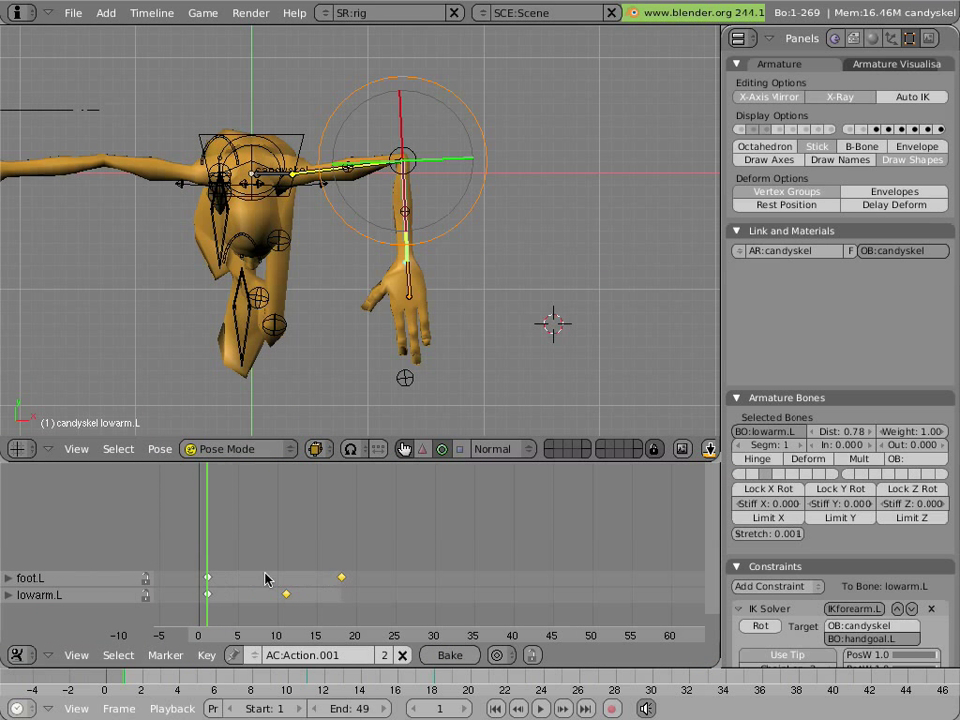
click(402, 655)
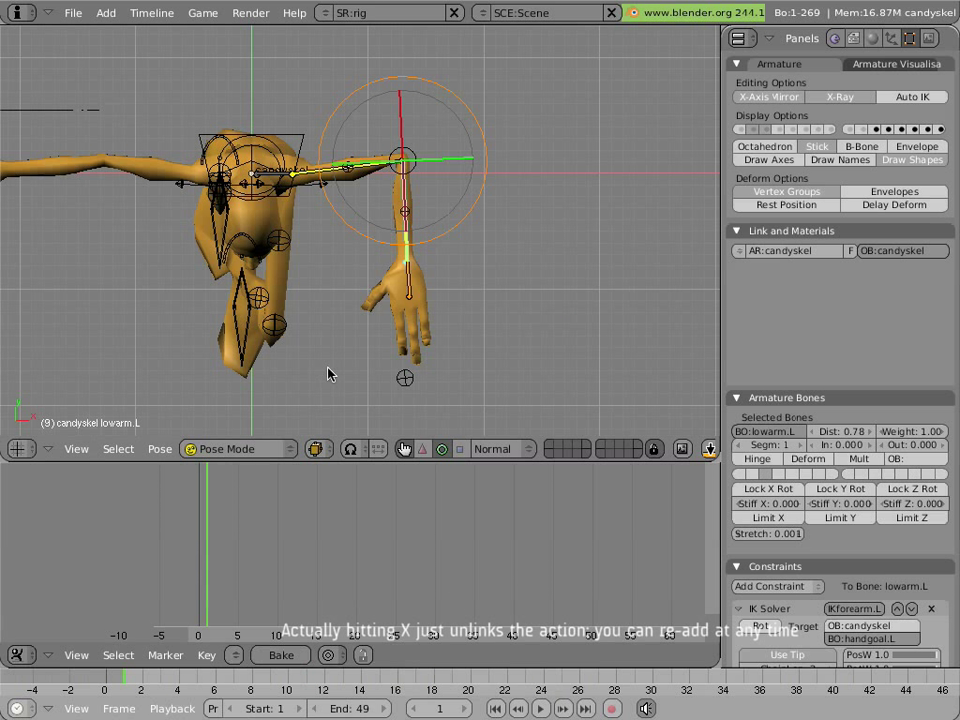
Select all bones and clear their rotation so the left arm is straight.
key(a)
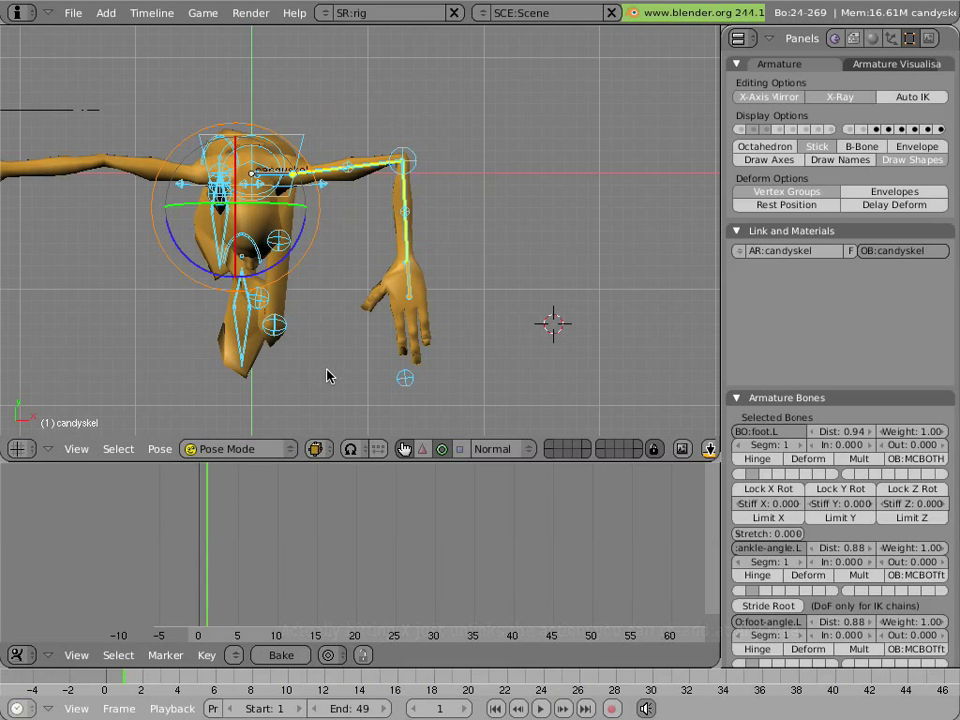
key(alt+r)
click(328, 371)
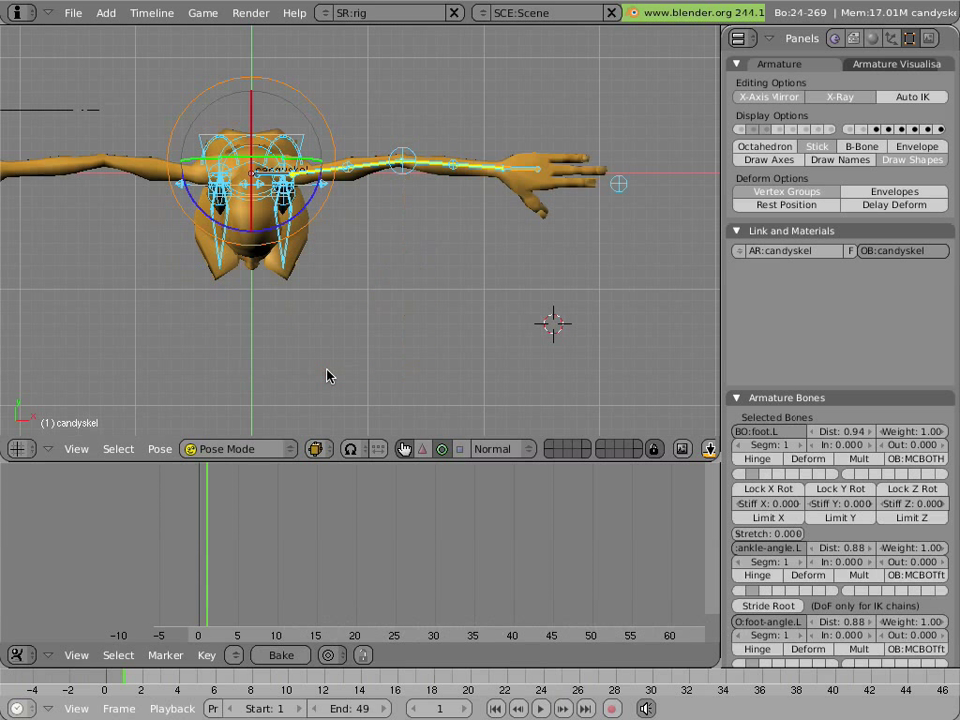
In front view, select the left hand bone hand.L and scroll to its constraints.
key(KP_1)
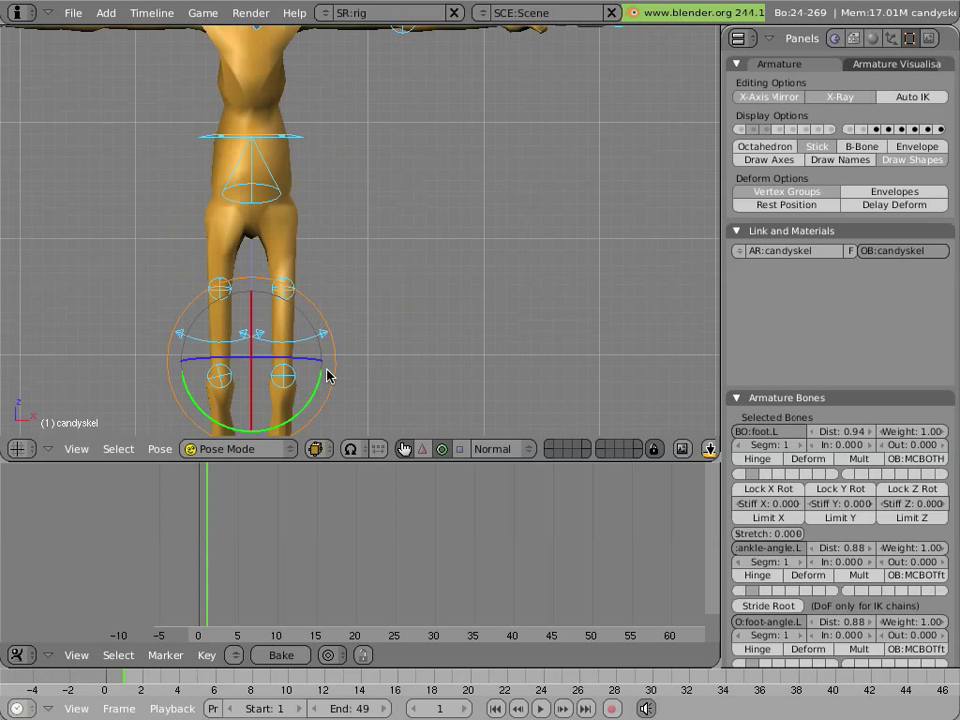
shift+middle_drag(361, 237, 405, 345)
shift+middle_drag(439, 143, 437, 257)
right_click(405, 277)
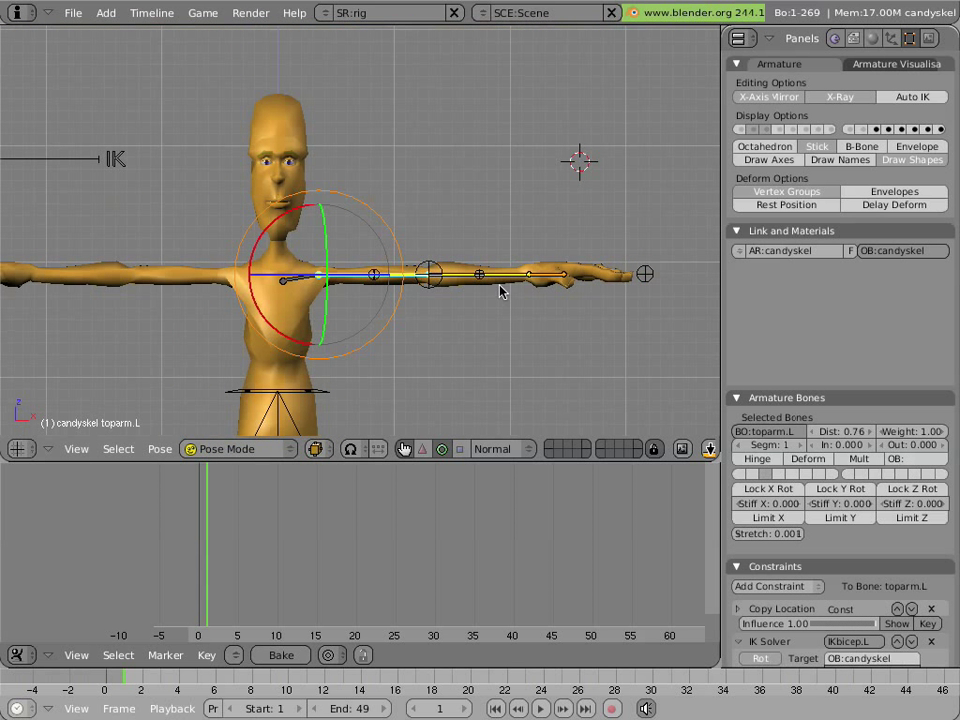
right_click(563, 275)
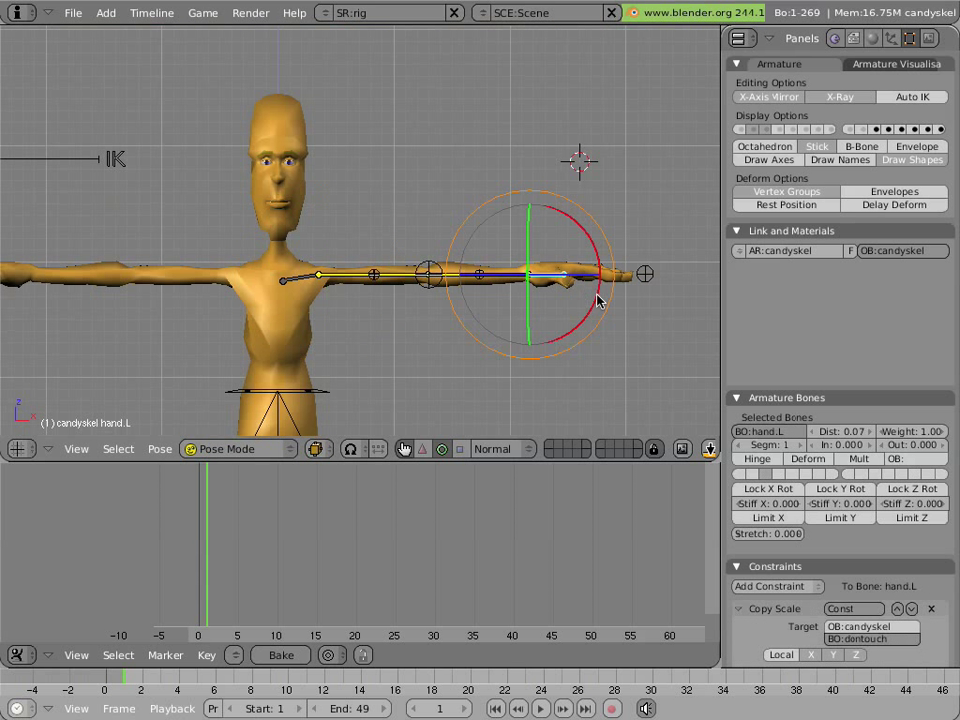
scroll(830, 483, down, 8)
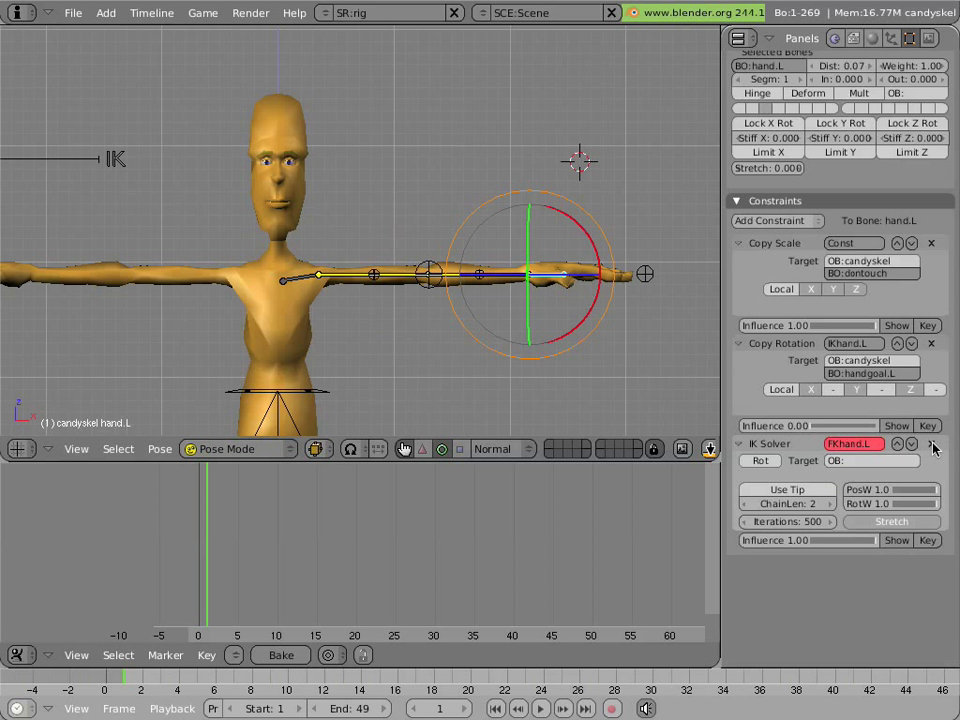
Delete hand.L's existing IK Solver and add a targetless IK constraint with Ctrl+I.
click(931, 444)
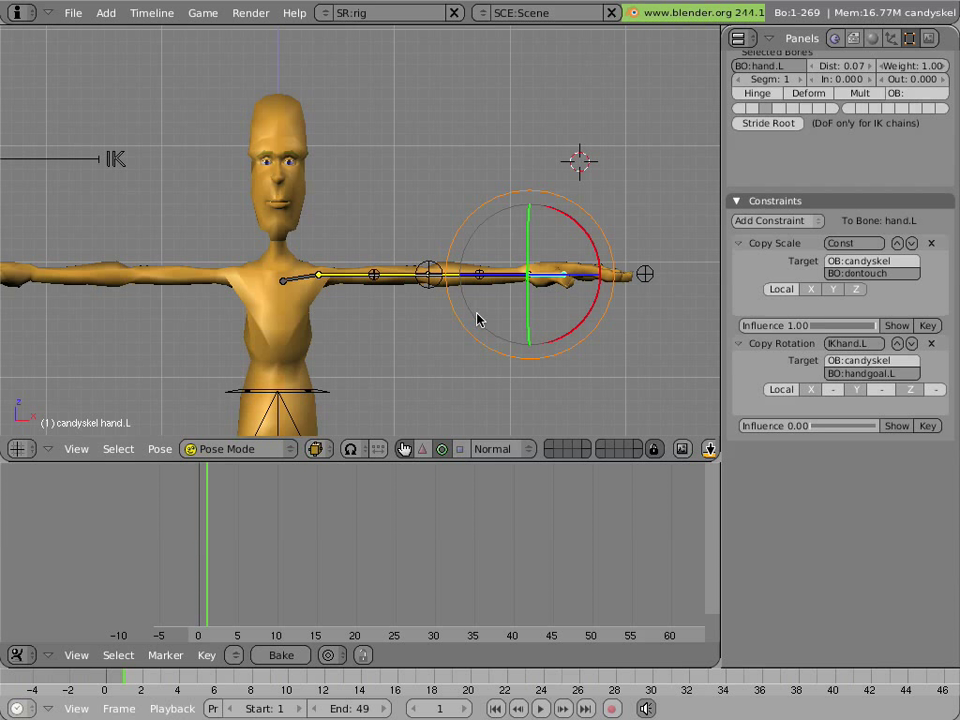
key(ctrl+i)
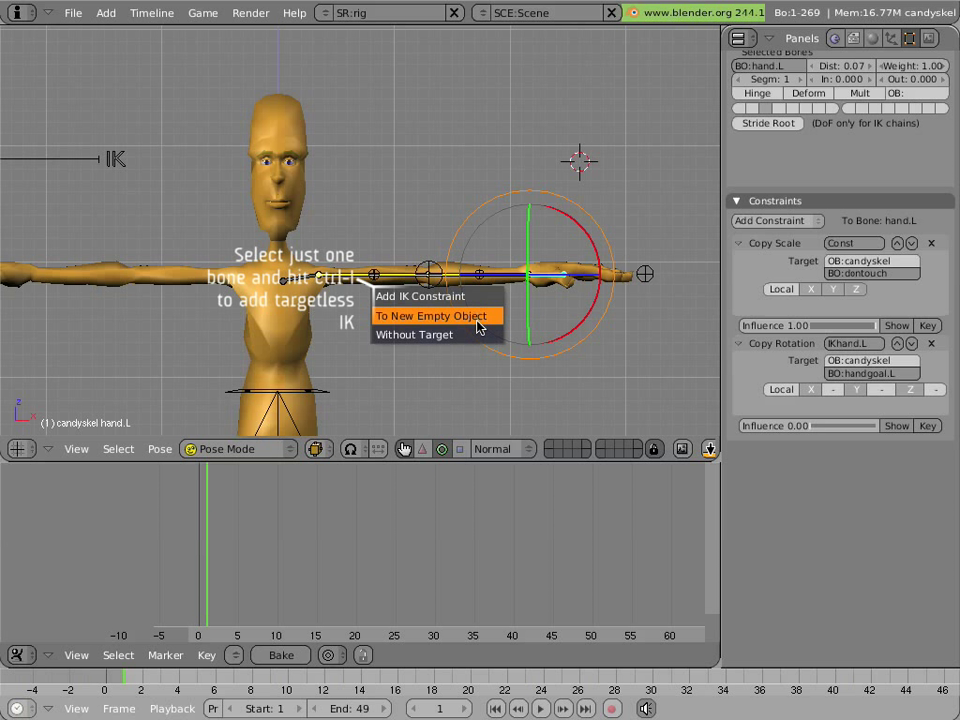
click(476, 333)
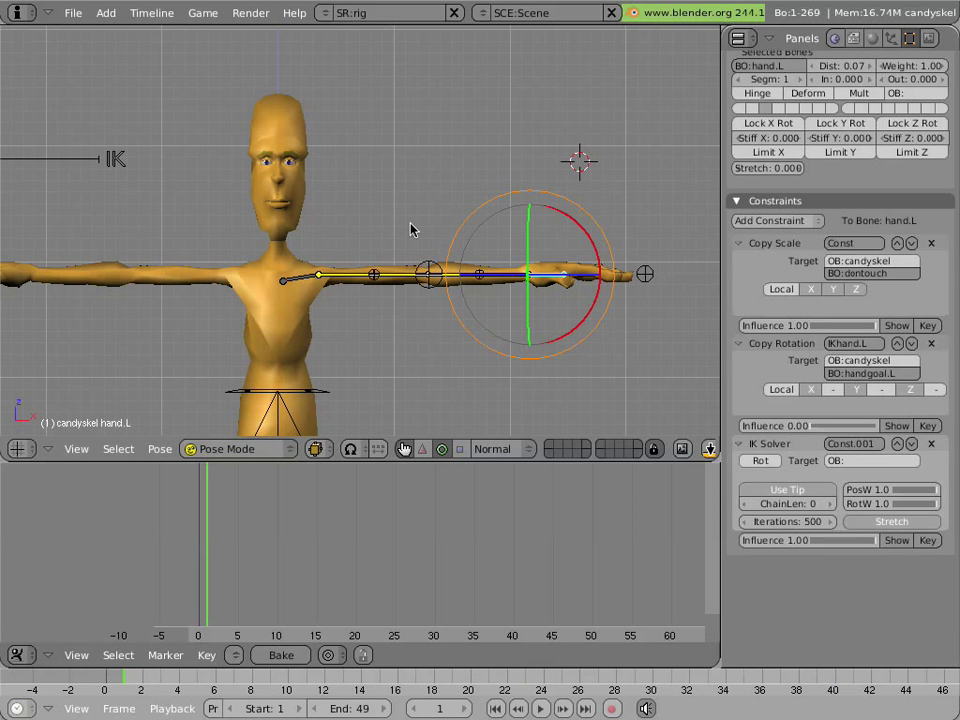
Test-move the hand, then turn off Use Tip, set IK ChainLen to 2, and retest.
middle_drag(633, 361, 404, 306)
key(g)
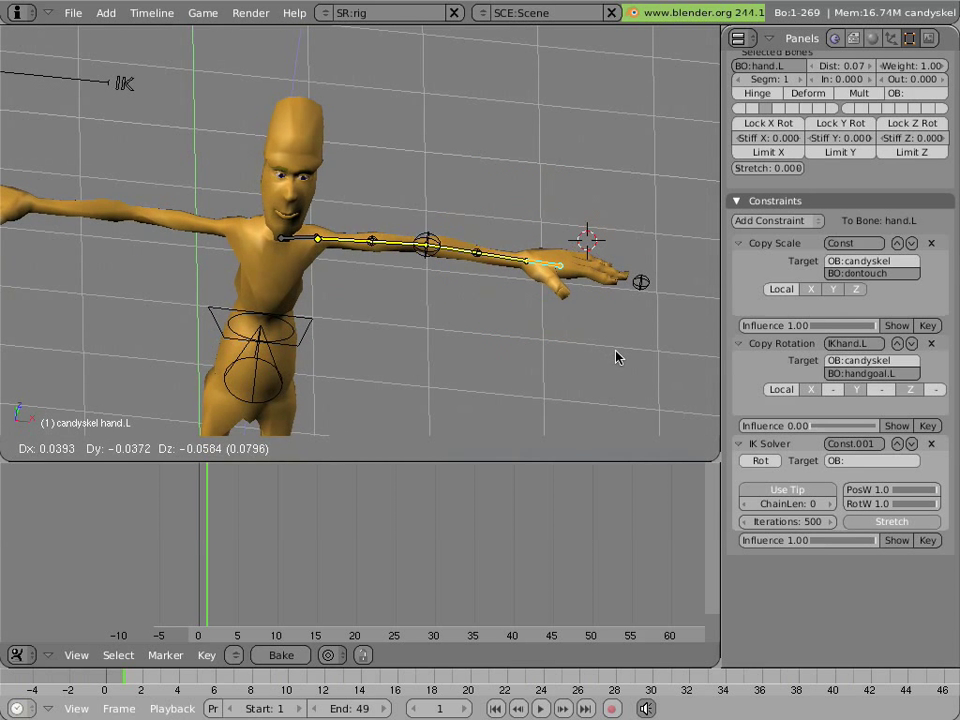
click(582, 346)
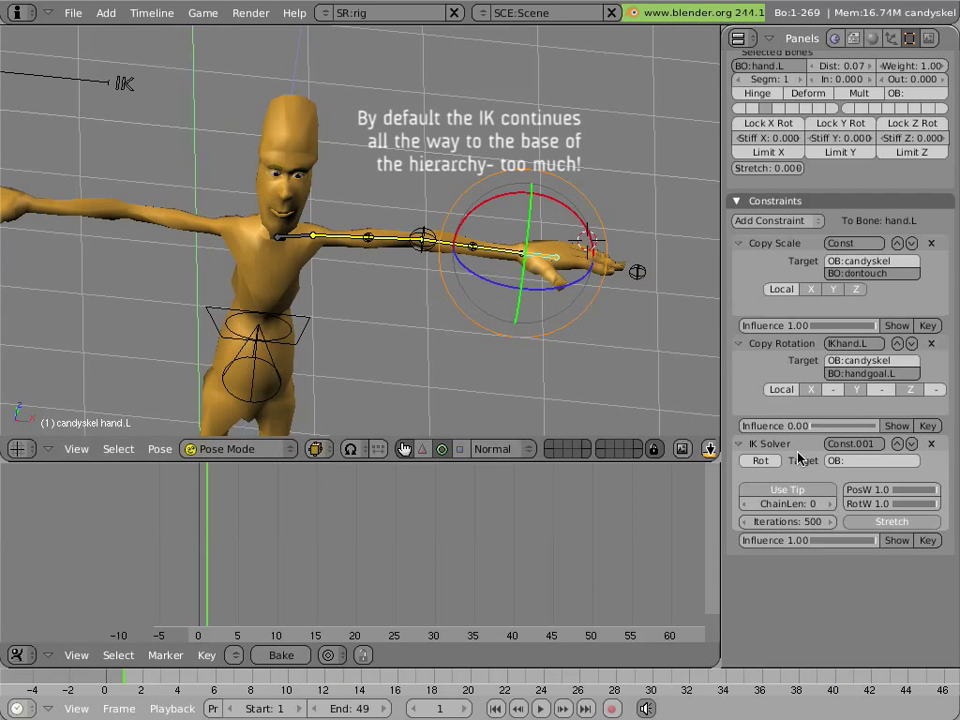
click(752, 490)
click(826, 505)
key(g)
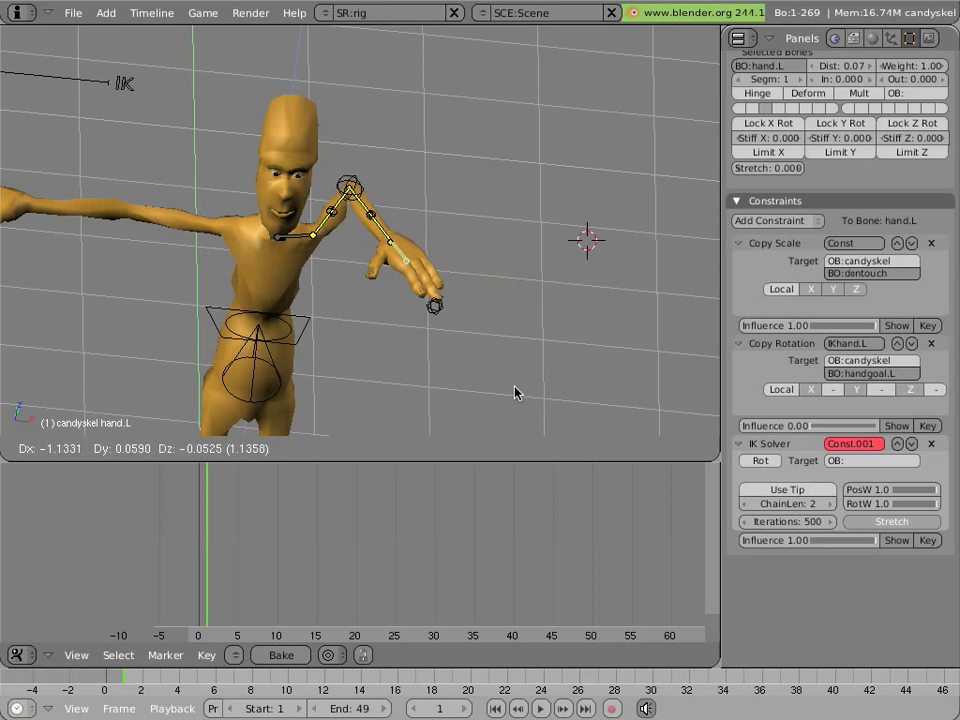
click(577, 369)
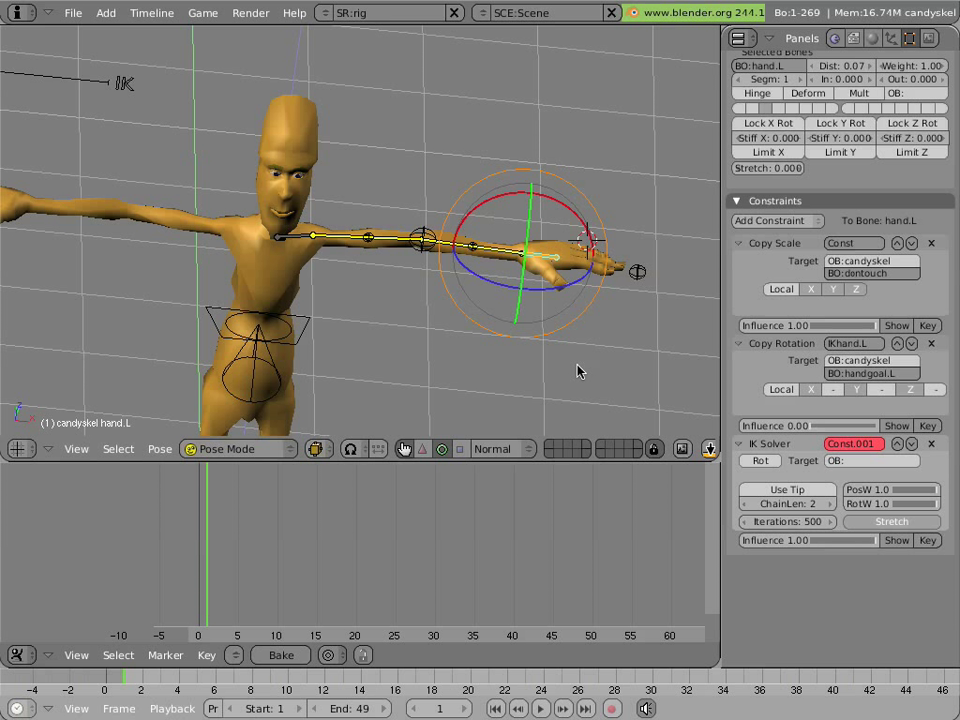
Raise the hand, then rotate toparm.L and lowarm.L downward to pose the arm by FK.
key(g)
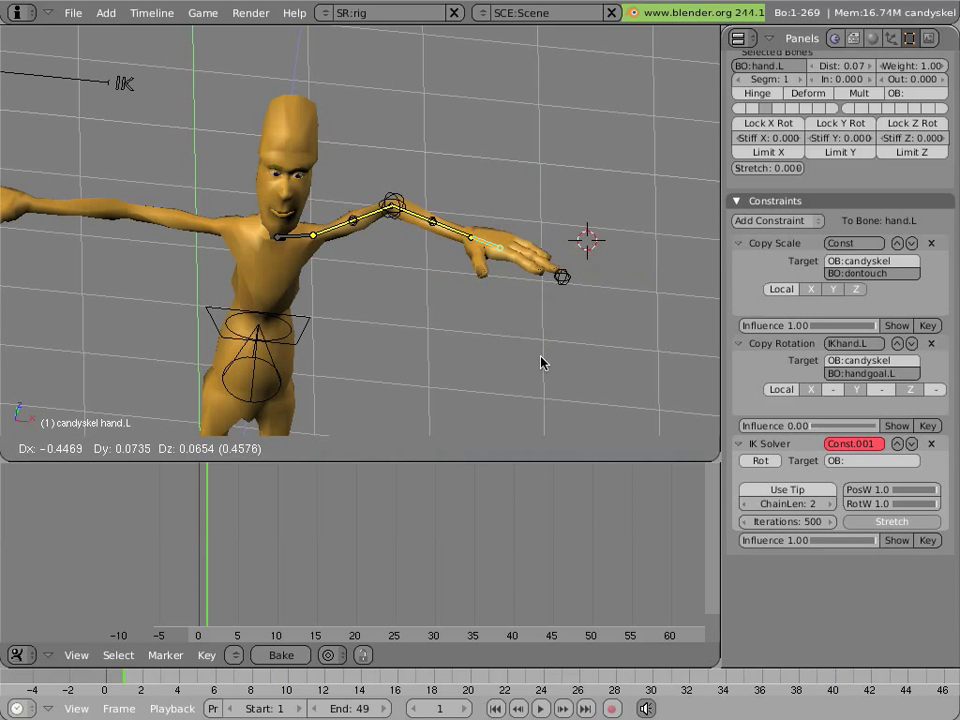
click(533, 360)
right_click(375, 213)
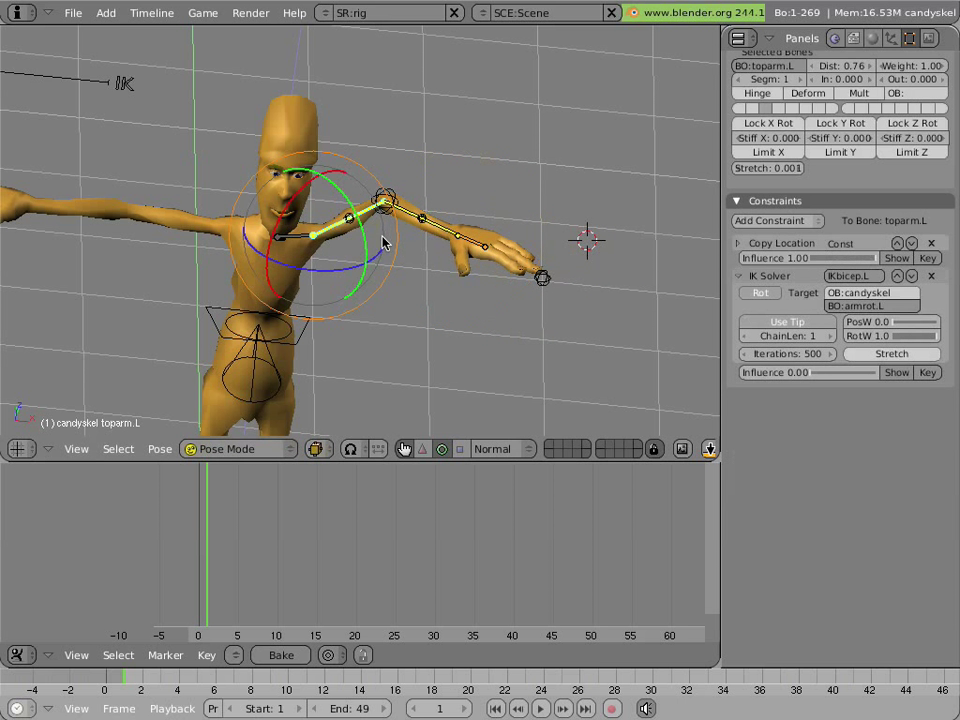
key(r)
click(415, 250)
right_click(425, 255)
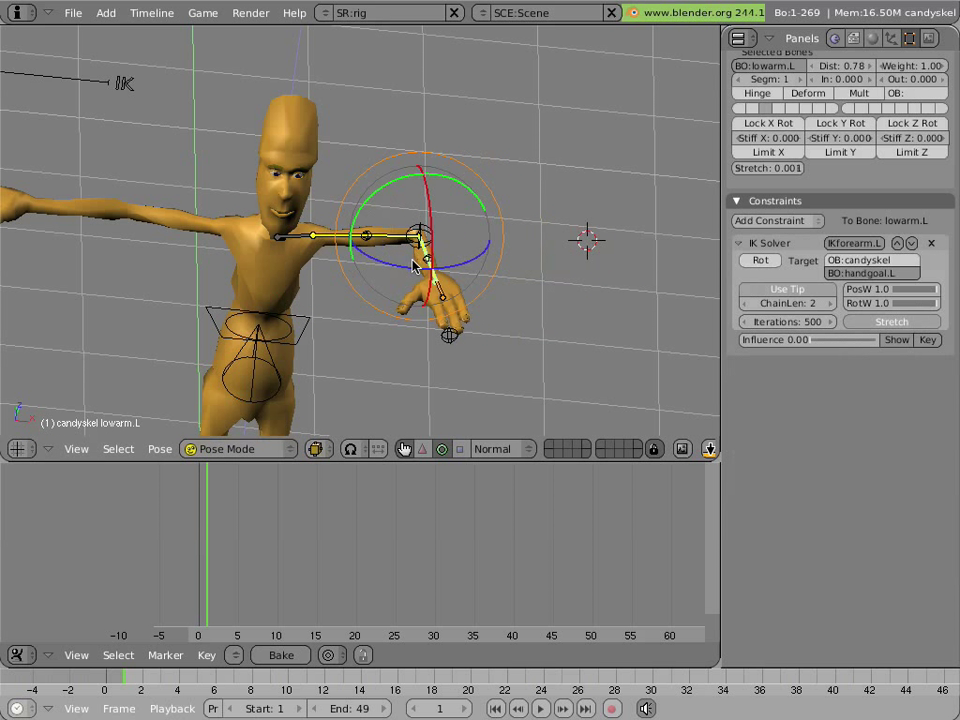
key(r)
click(476, 280)
Select all bones and clear their rotation.
right_click(437, 283)
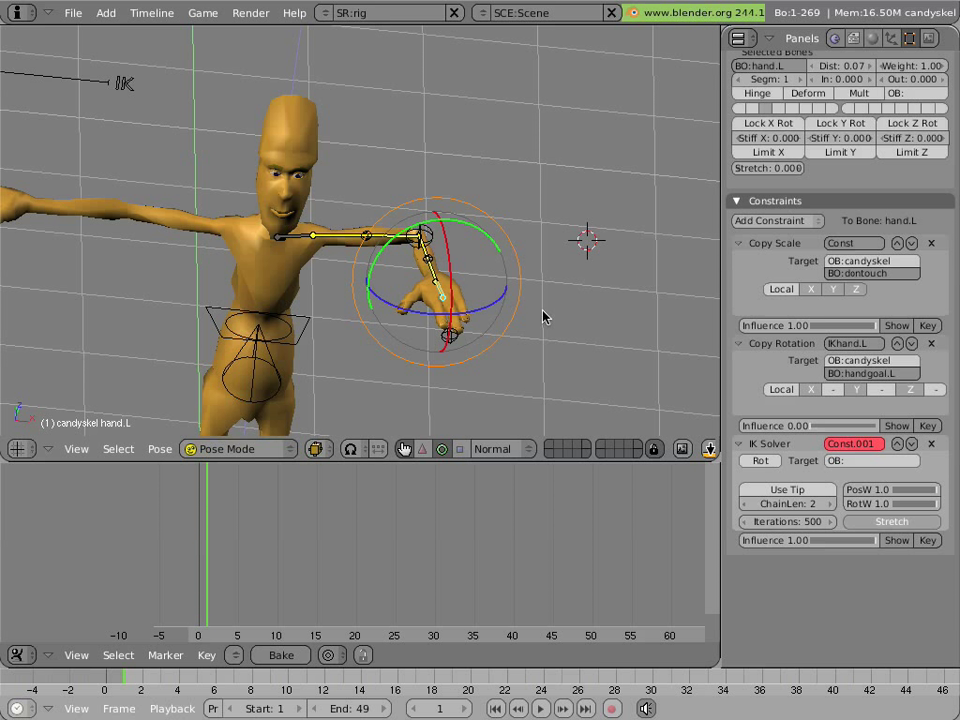
shift+right_click(433, 283)
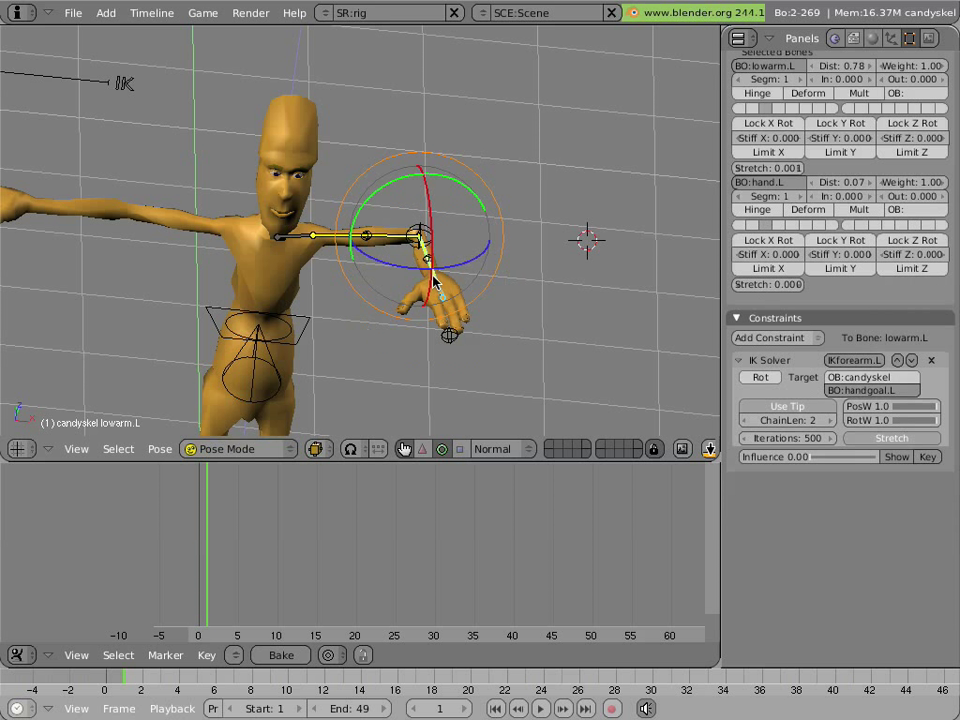
key(a)
key(alt+r)
click(433, 280)
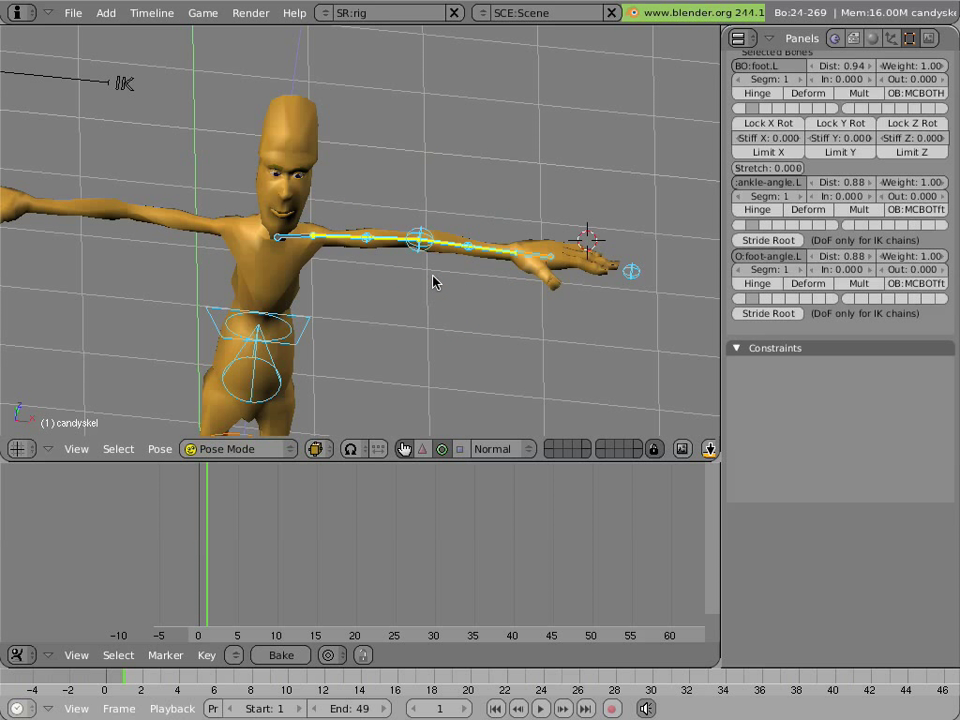
Frame toparm.L in front view and try scaling the upper arm and forearm, cancelling both.
right_click(350, 238)
key(KP_1)
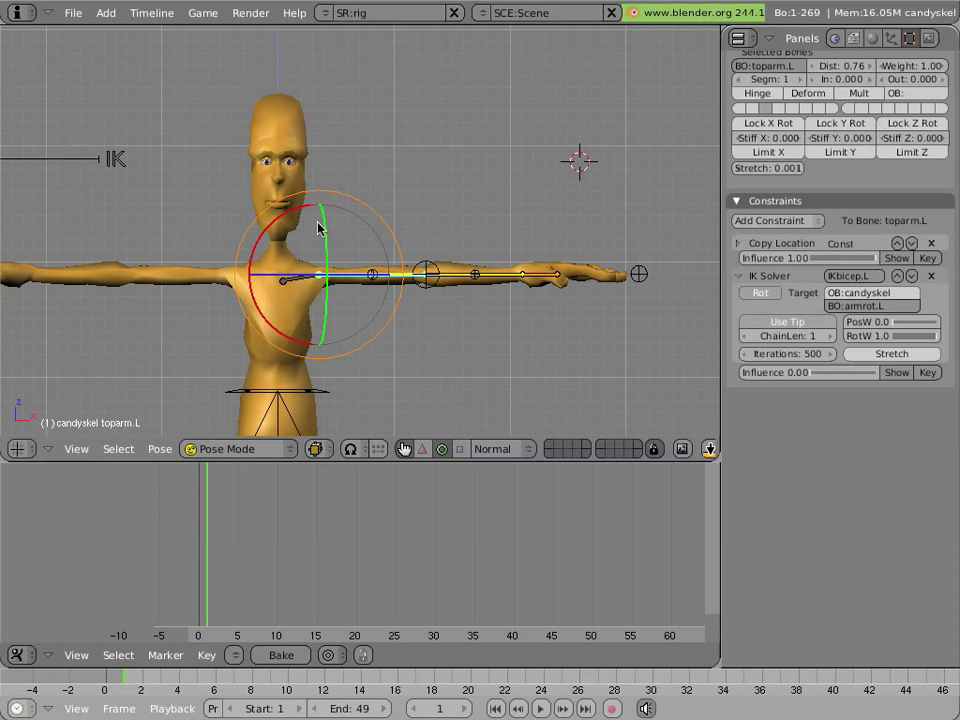
drag(304, 214, 369, 246)
key(KP_Decimal)
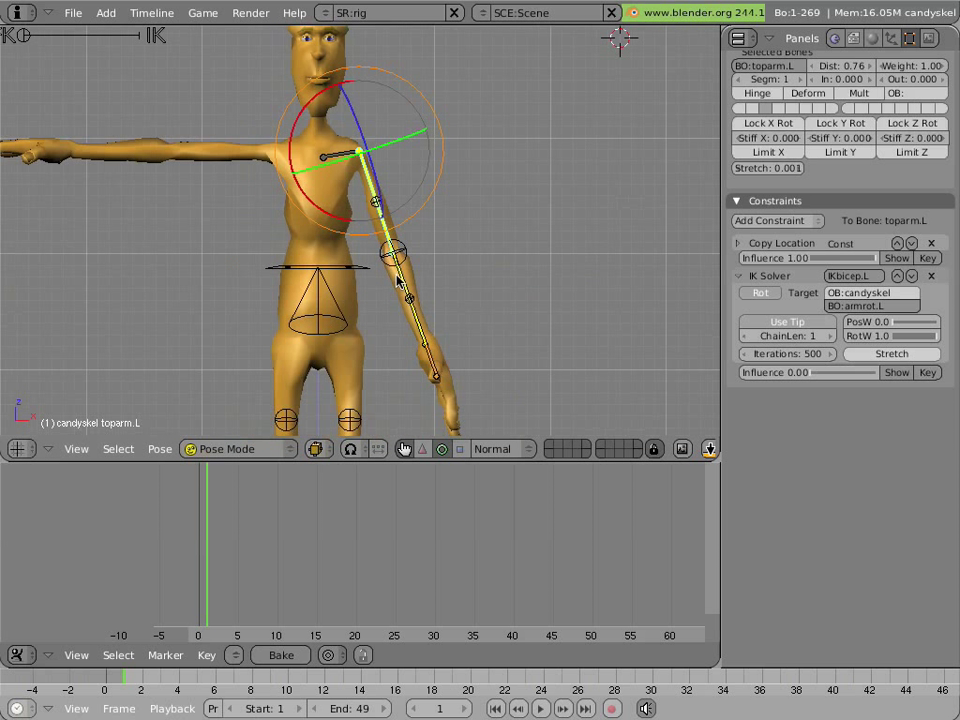
key(s)
key(Escape)
right_click(416, 316)
key(s)
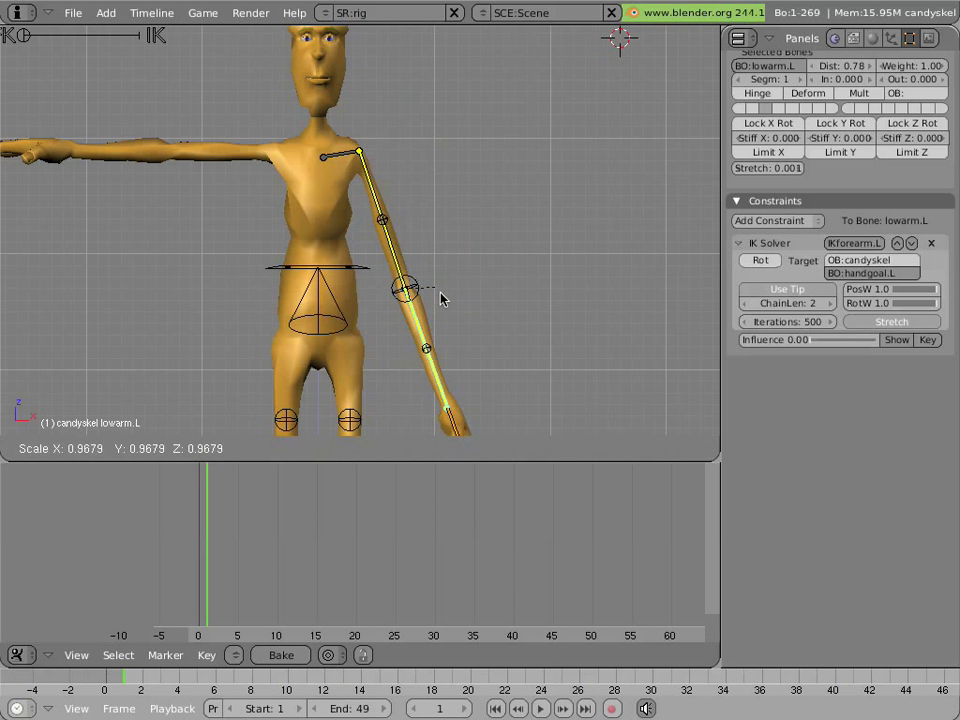
key(Escape)
Select both arm bones and clear their rotation and scale.
scroll(446, 310, down, 2)
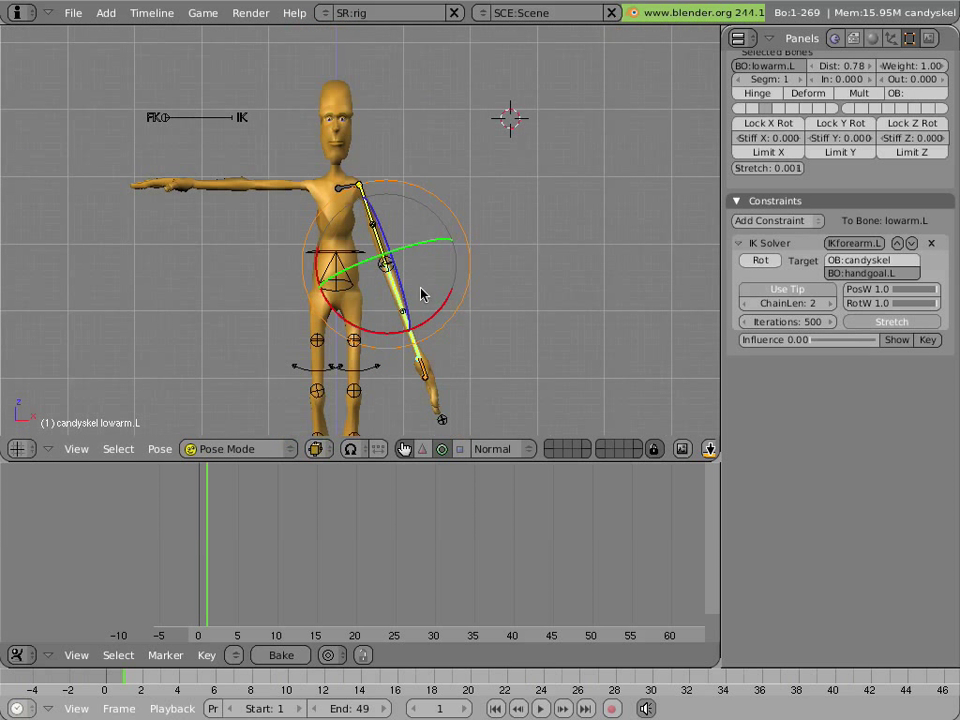
shift+right_click(378, 235)
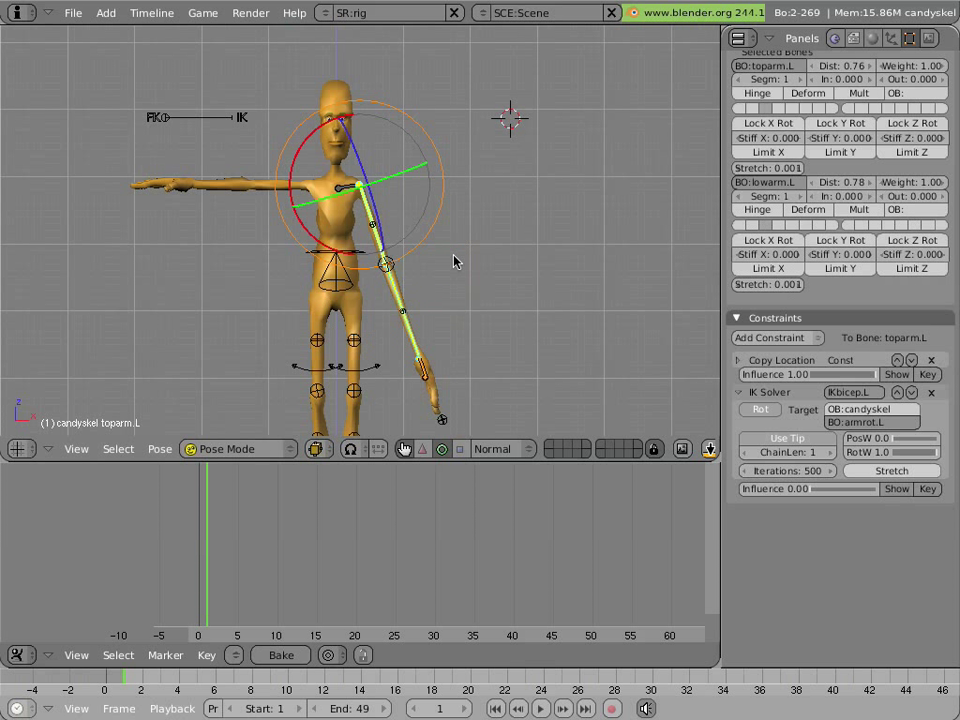
key(alt+r)
click(453, 258)
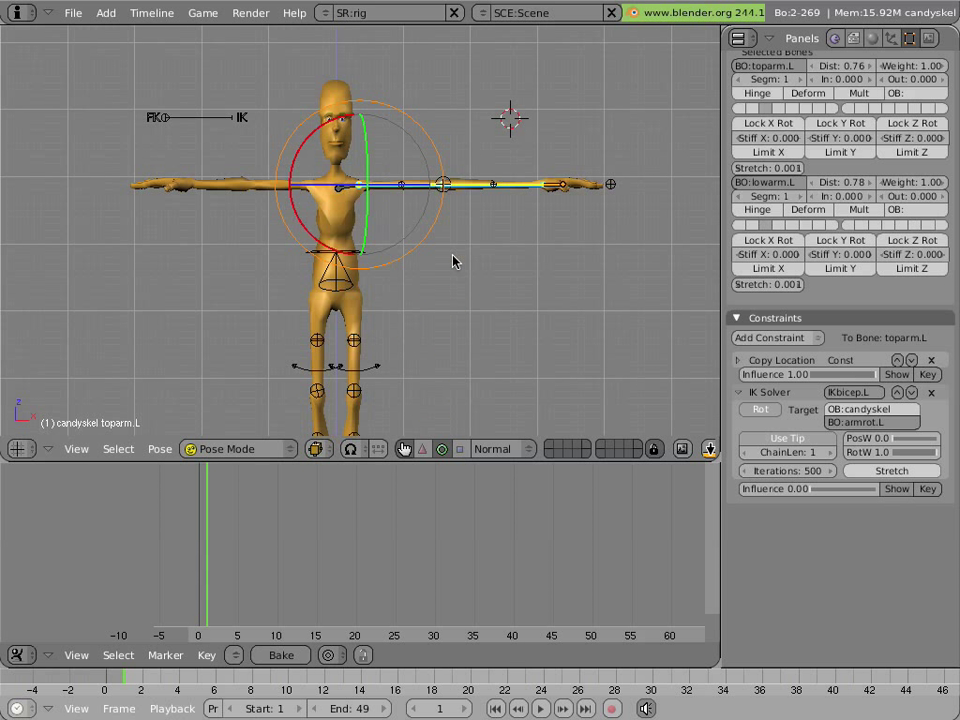
key(alt+s)
click(453, 261)
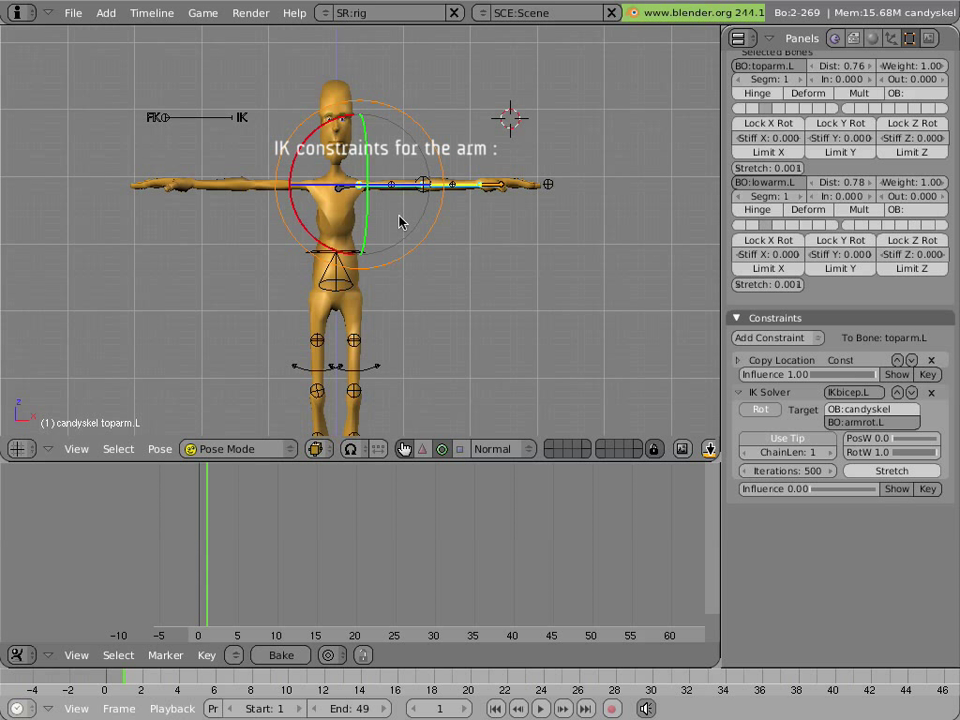
Set the left hand's Copy Rotation influence to 1.00.
right_click(395, 185)
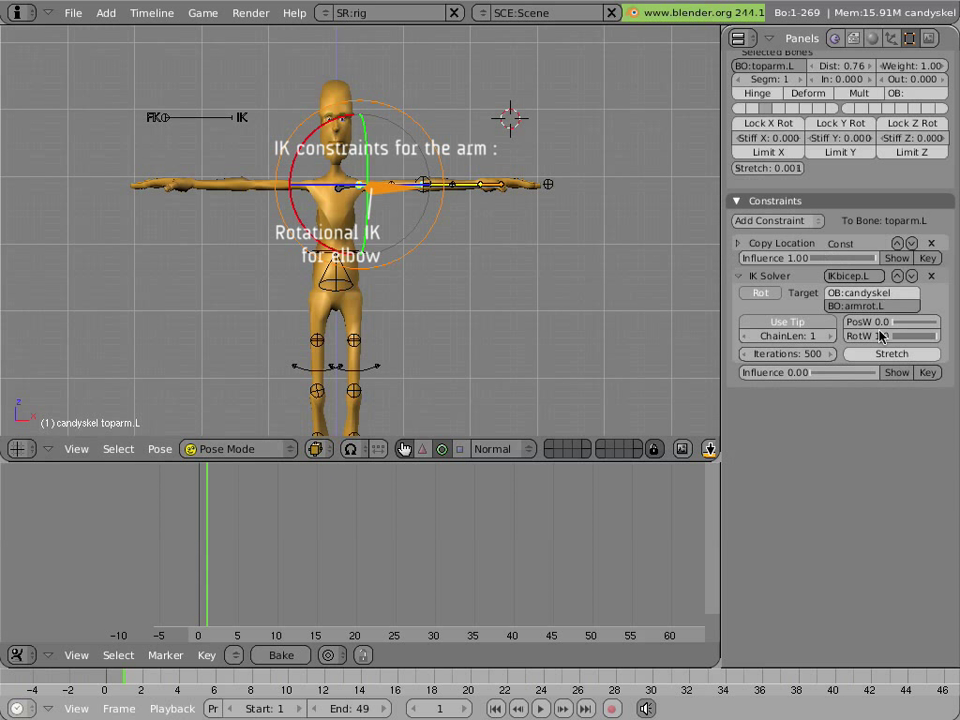
right_click(478, 191)
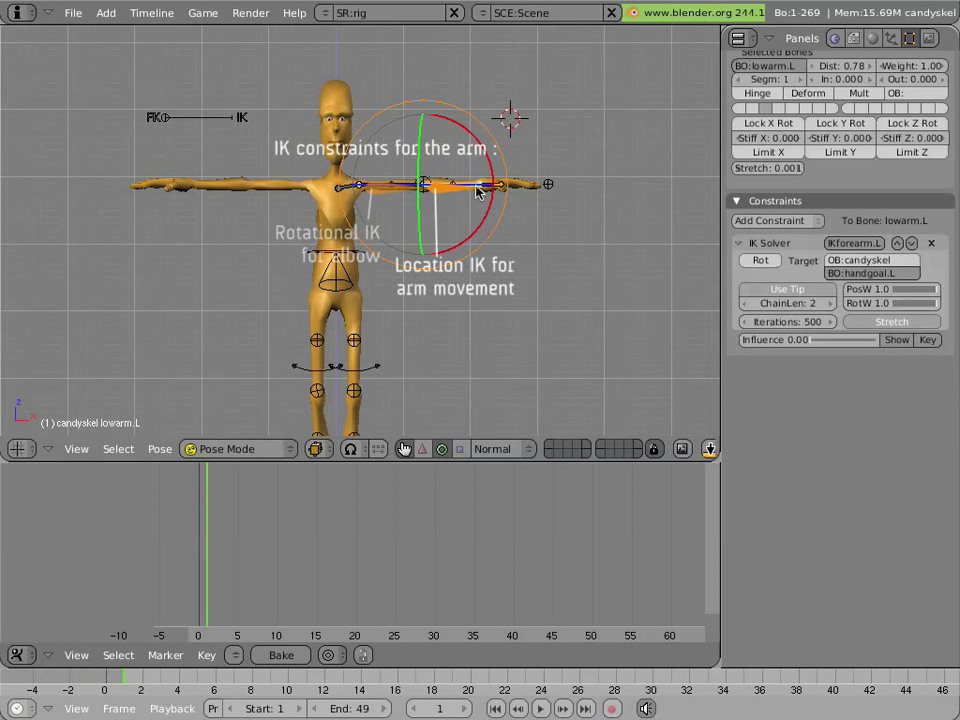
right_click(508, 189)
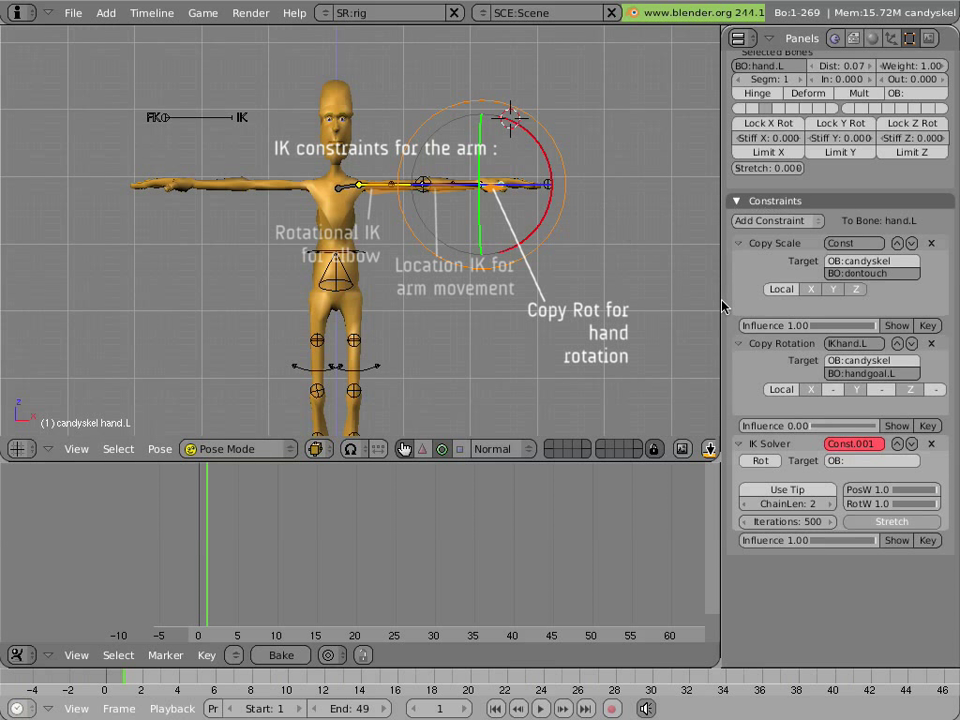
click(830, 426)
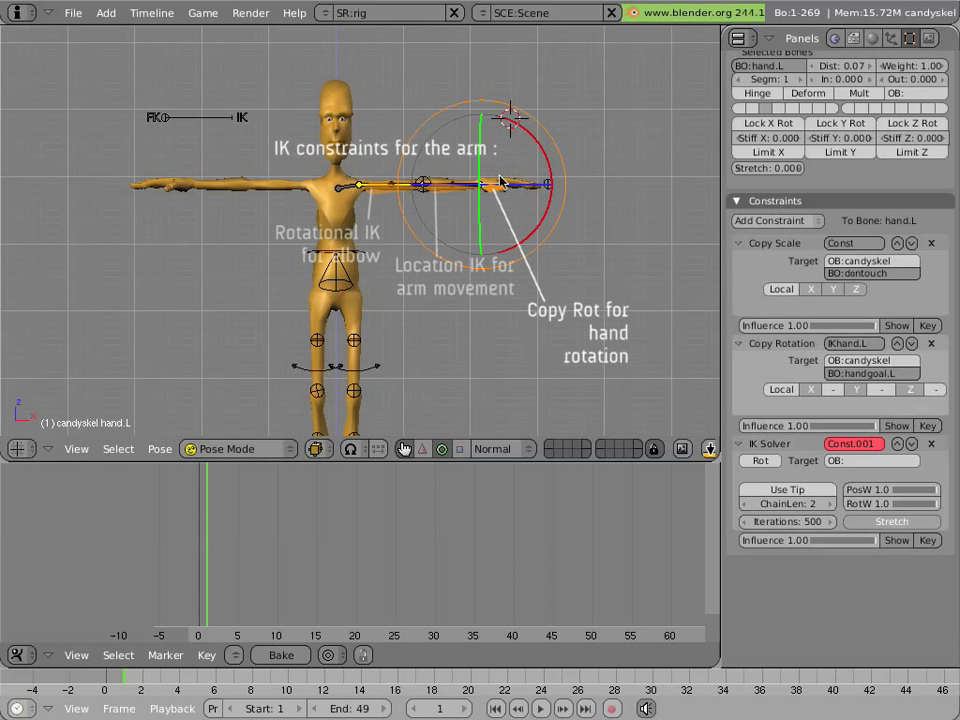
Set the IK Solver influence to 1.00 on lowarm.L and toparm.L.
right_click(450, 185)
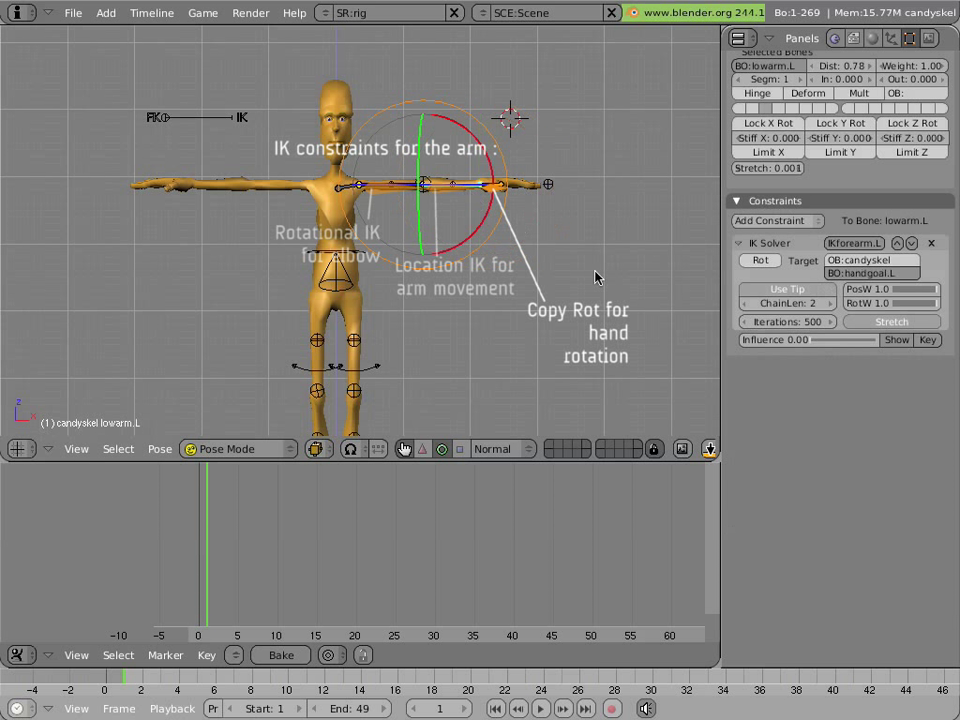
click(811, 339)
text(1)
key(Return)
right_click(393, 190)
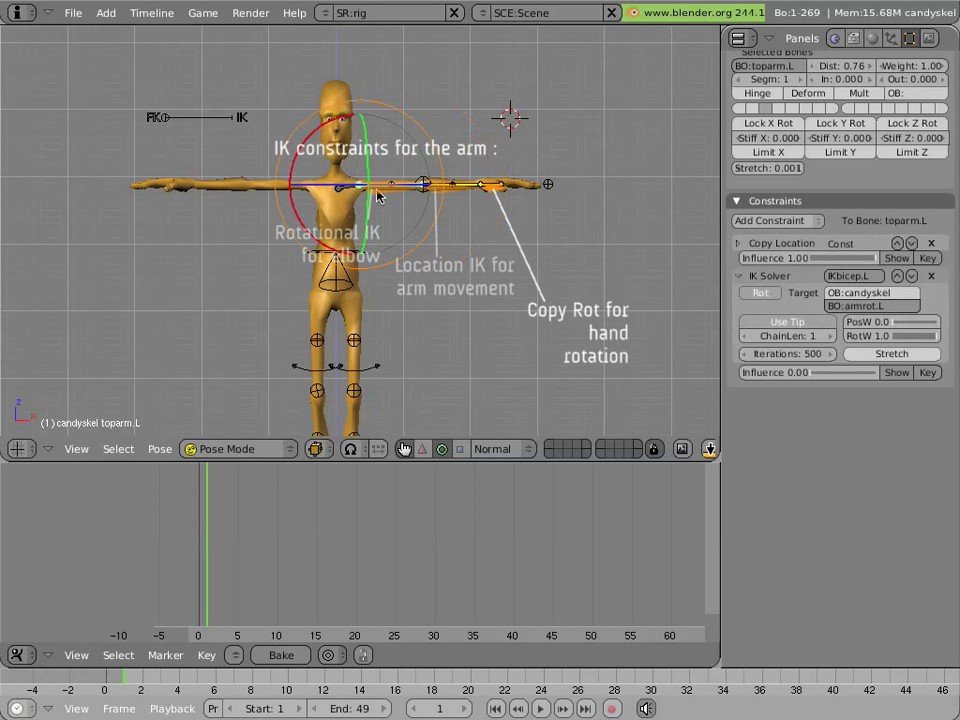
drag(817, 385, 880, 385)
scroll(905, 455, up, 3)
scroll(905, 455, up, 8)
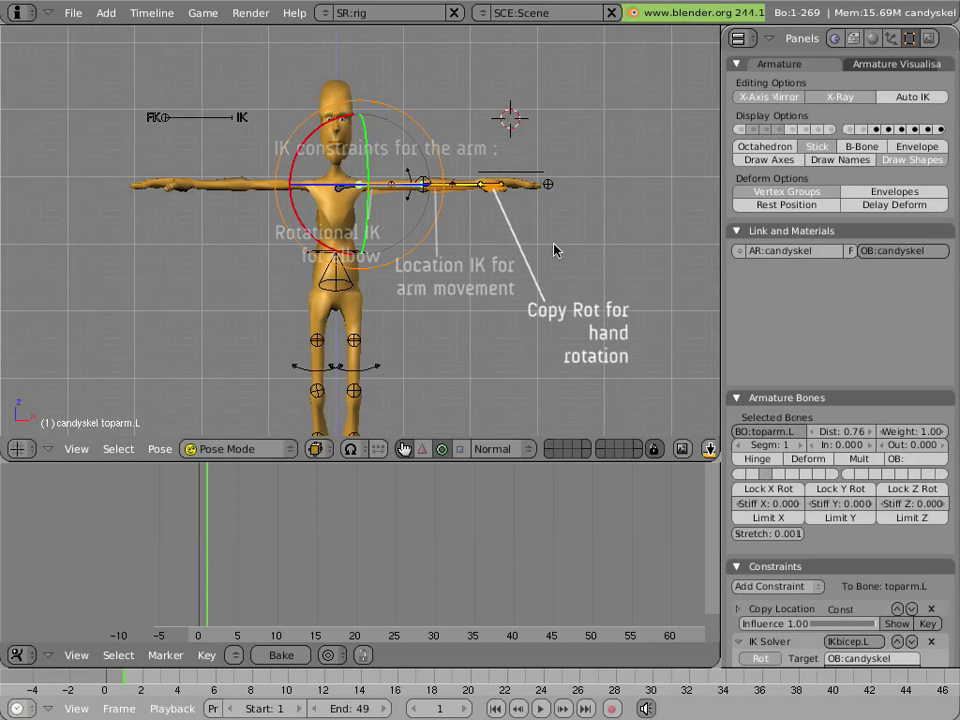
Move and rotate handgoal.L to bend the arm, then swing it with armrot.L.
right_click(500, 186)
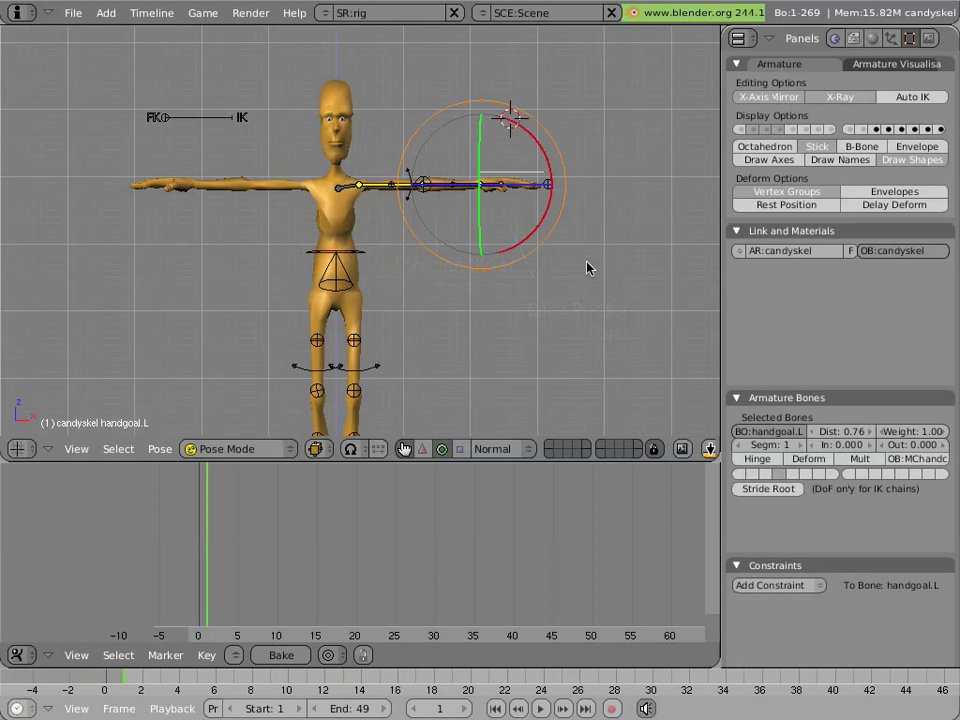
key(g)
click(518, 362)
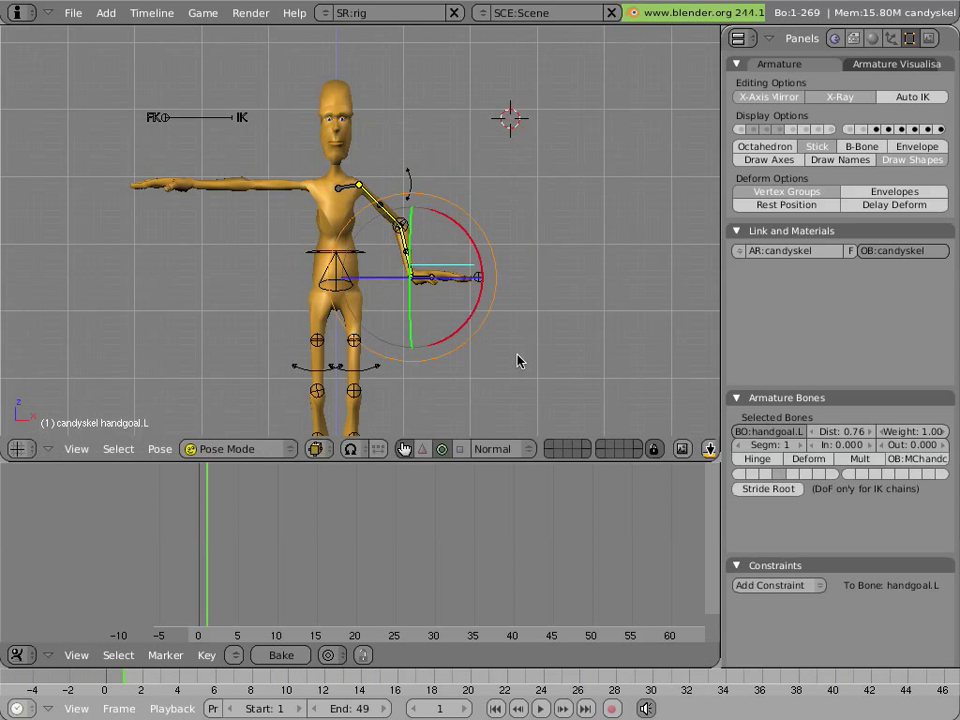
drag(470, 249, 414, 240)
click(408, 182)
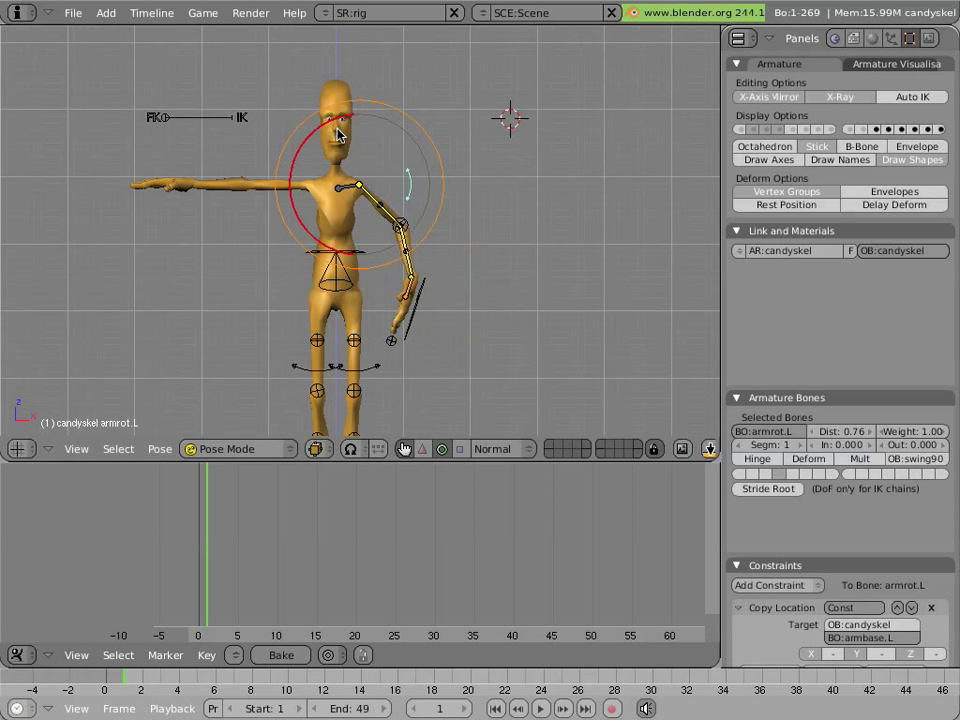
drag(320, 137, 402, 205)
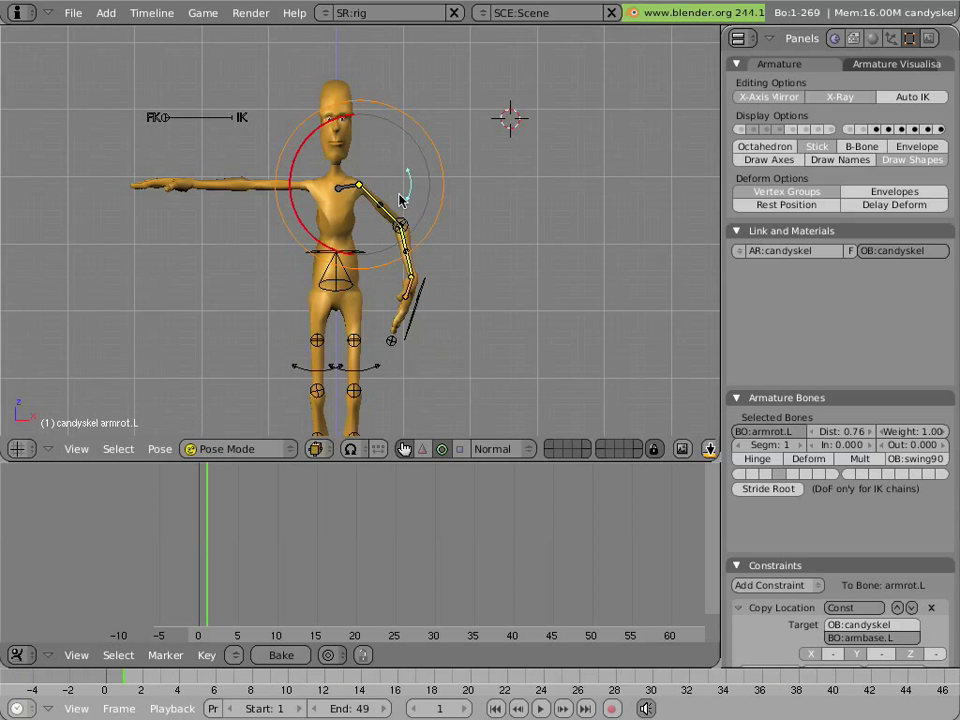
Raise the hand goal, clear rotation on it and armrot.L, then select toparm.L.
right_click(428, 289)
key(g)
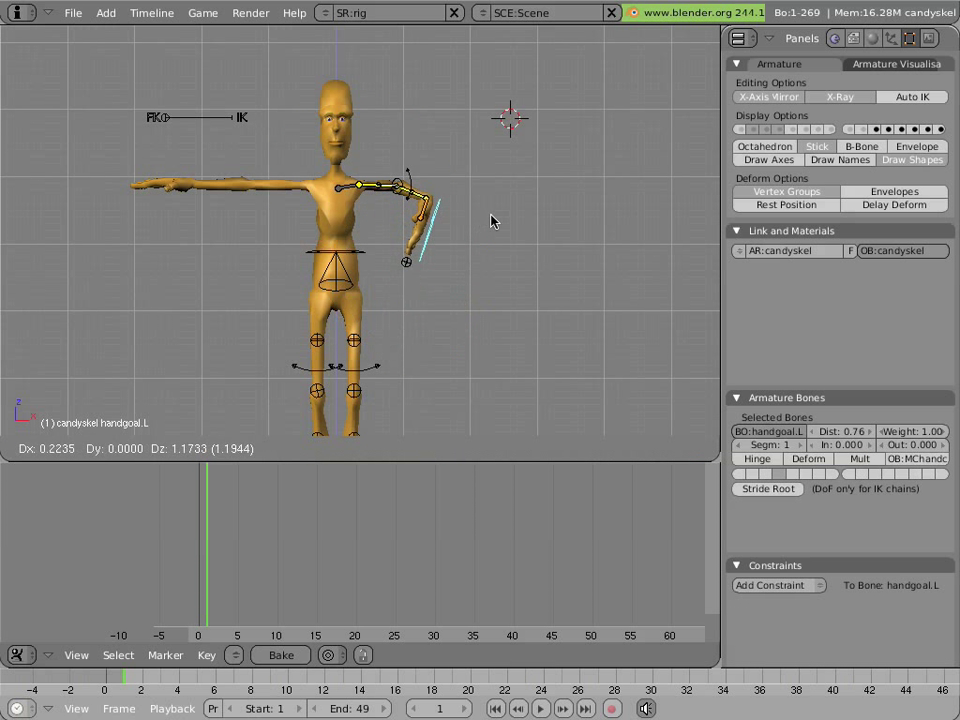
click(518, 249)
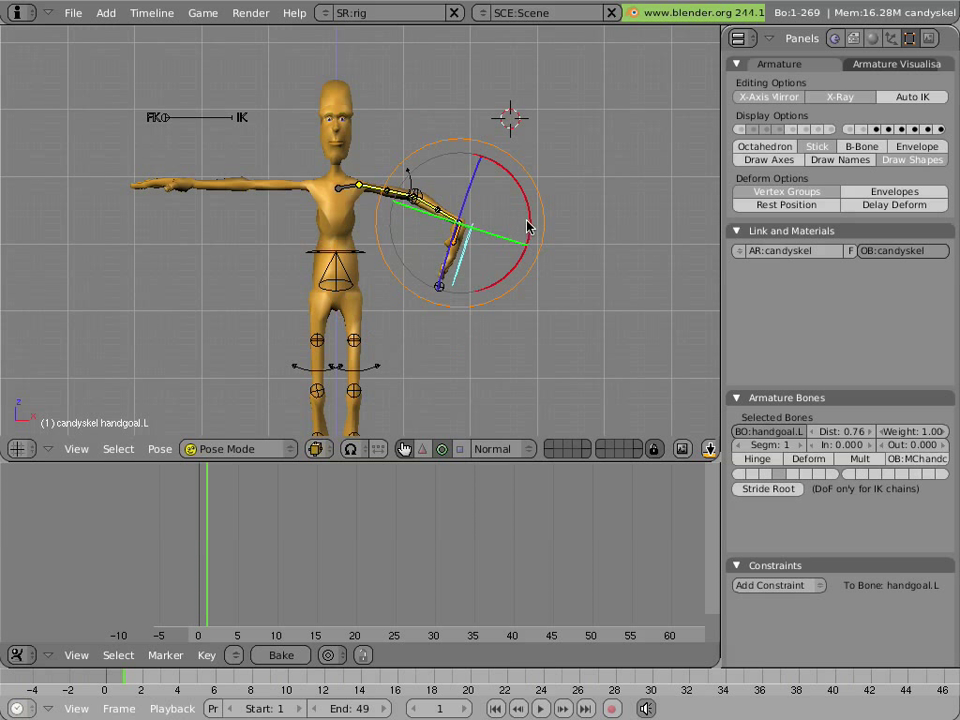
drag(395, 168, 470, 190)
shift+right_click(470, 190)
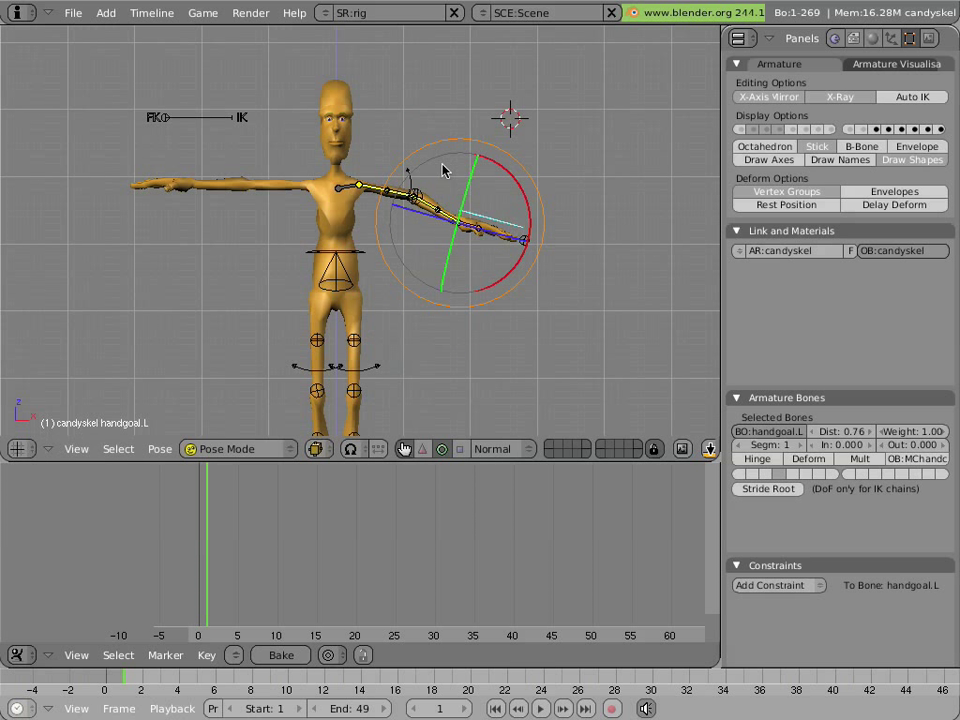
key(alt+r)
click(488, 202)
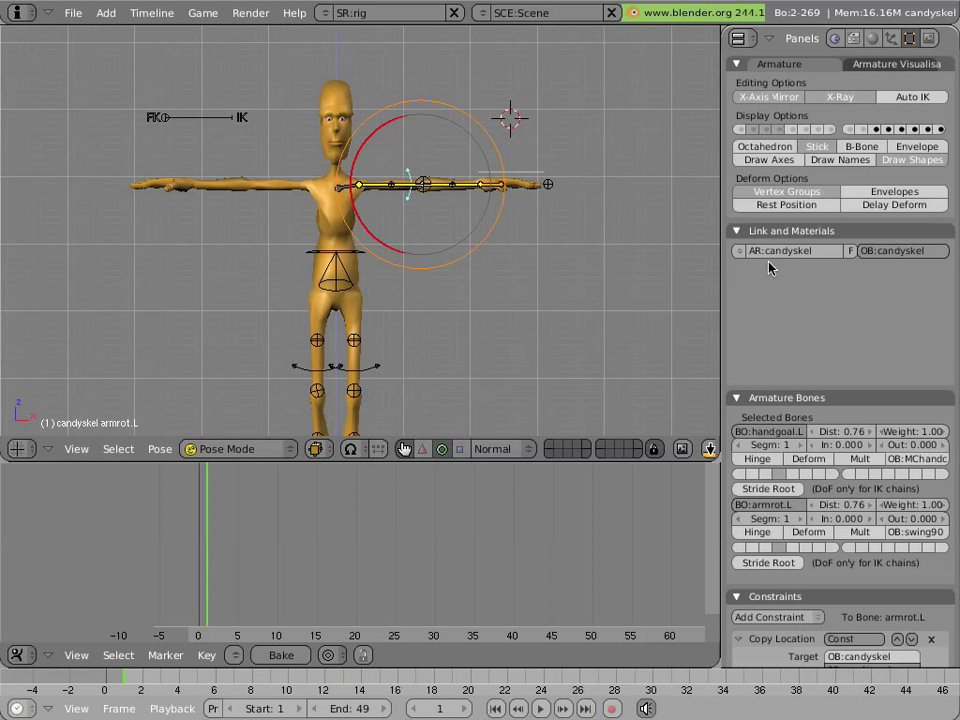
scroll(782, 314, down, 4)
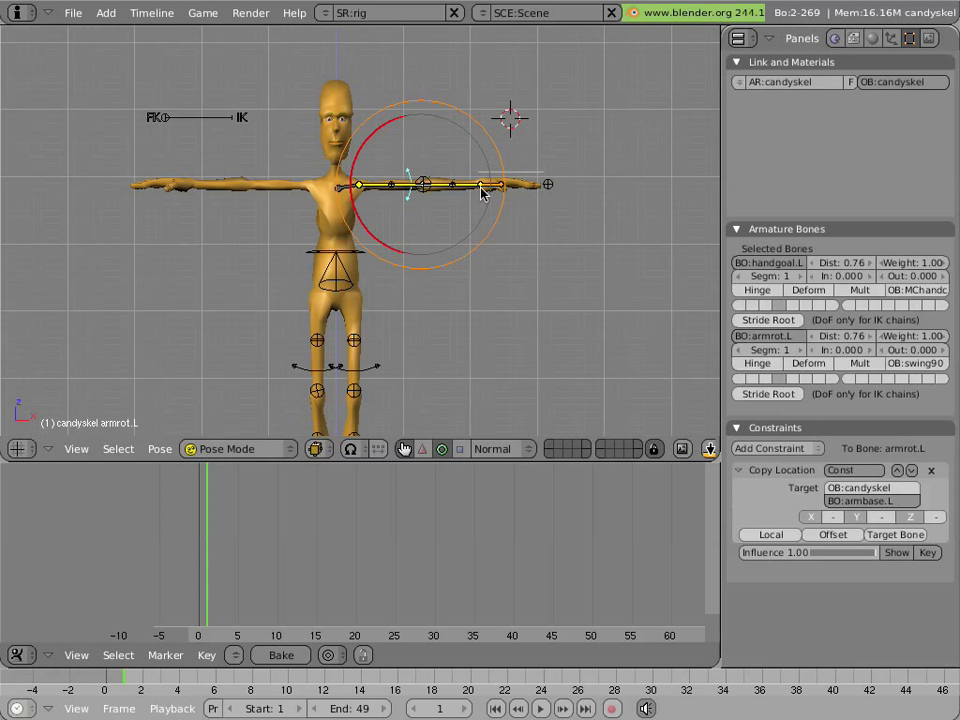
right_click(388, 183)
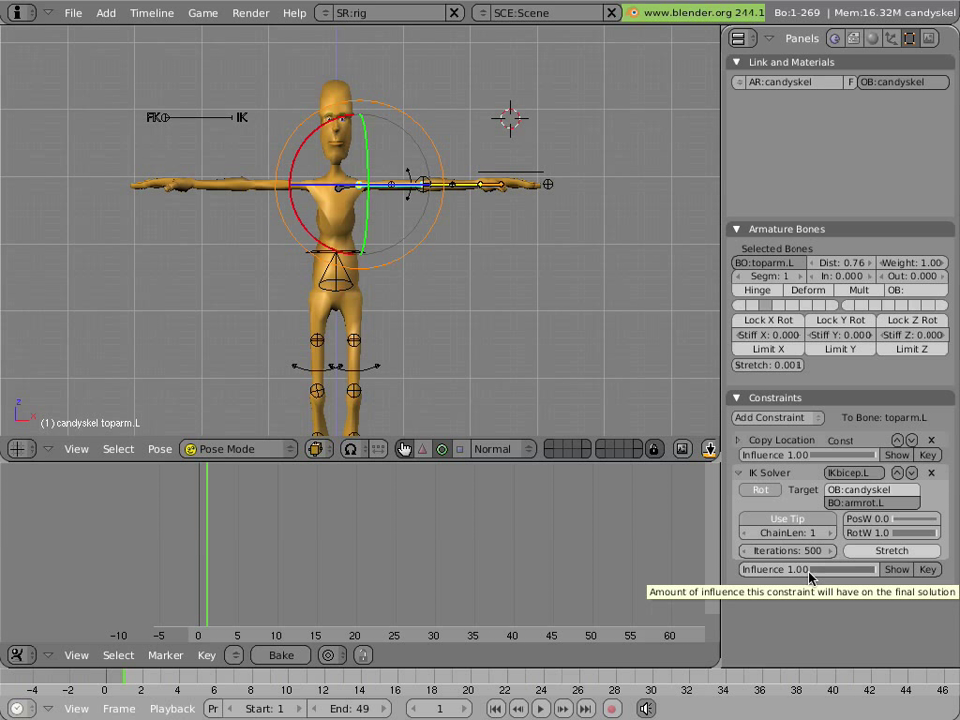
Turn the lower area into an Ipo Curve Editor showing Constraint Ipo curves.
click(26, 654)
click(40, 617)
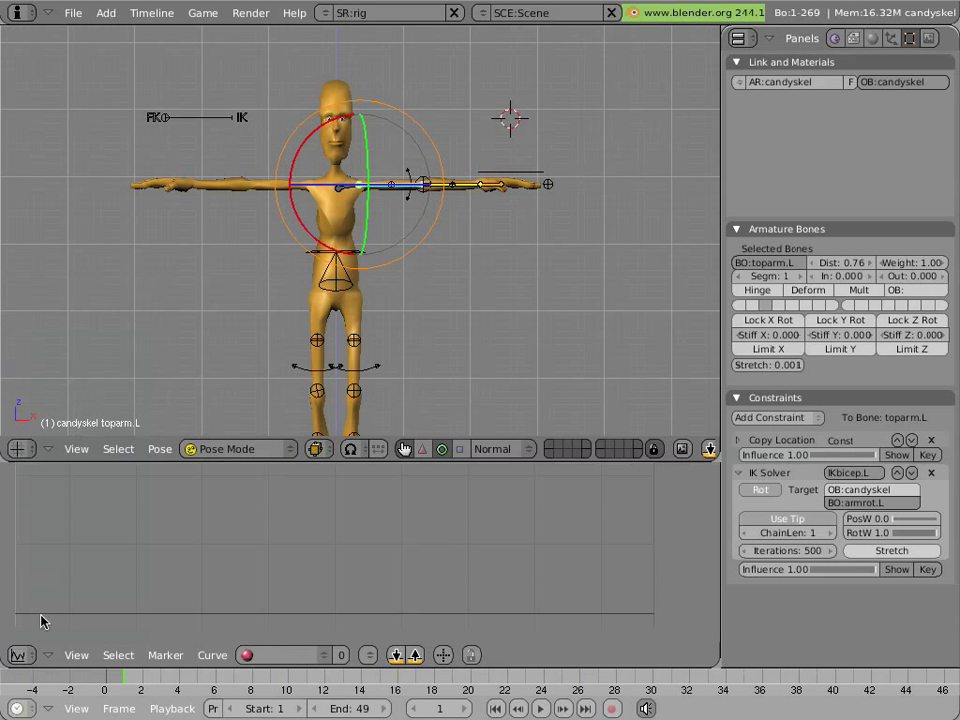
click(248, 655)
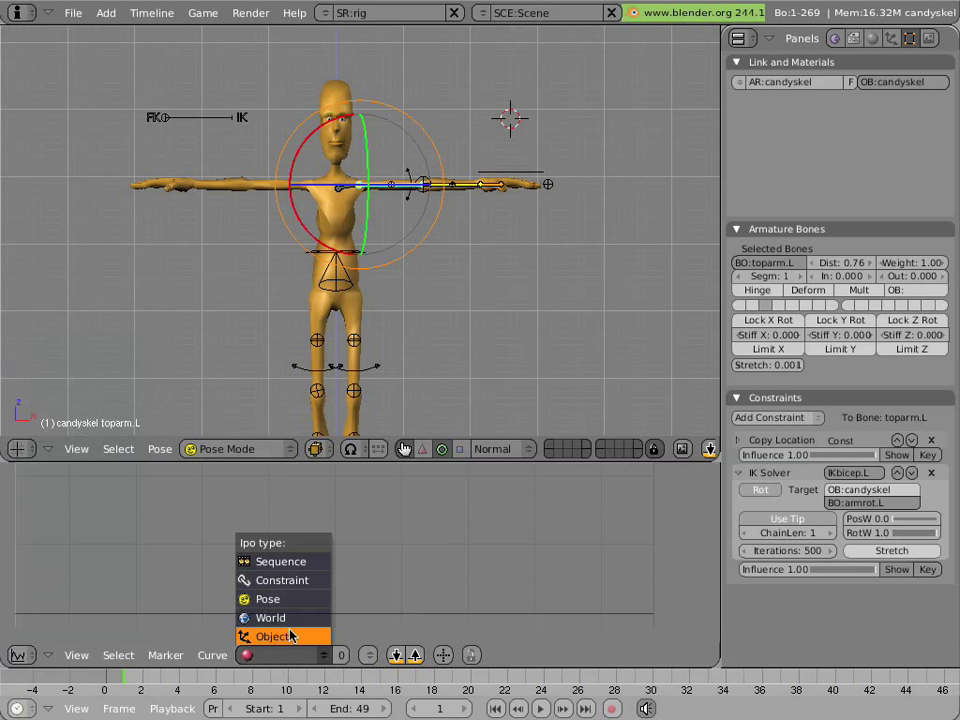
click(268, 578)
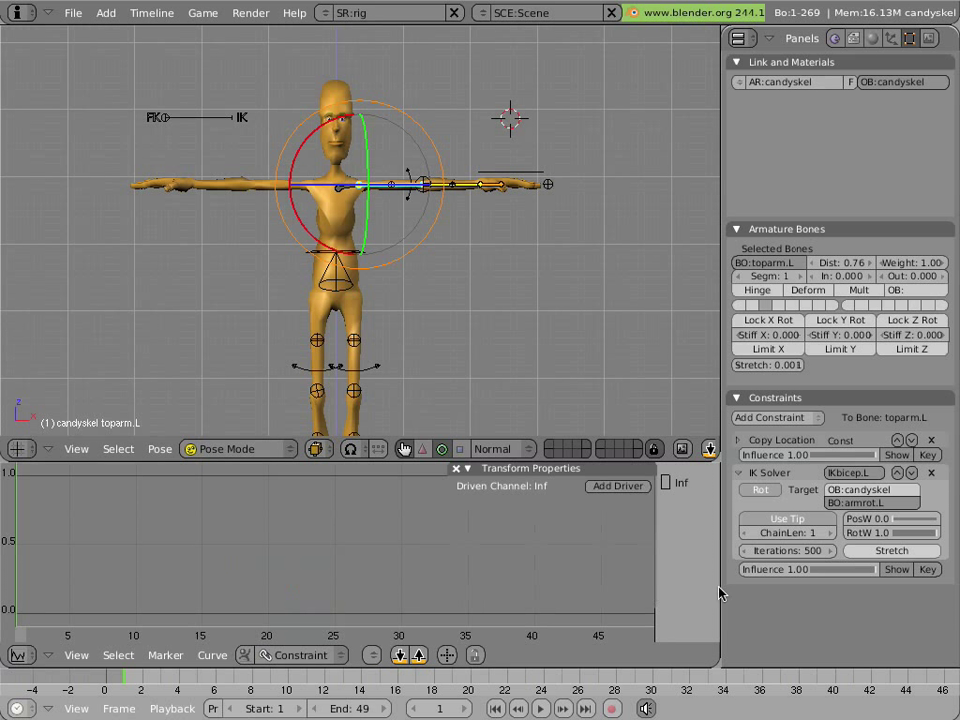
Key toparm.L's IK Solver influence at 0.00 on frame 1 and 1.00 on frame 11.
drag(873, 573, 773, 572)
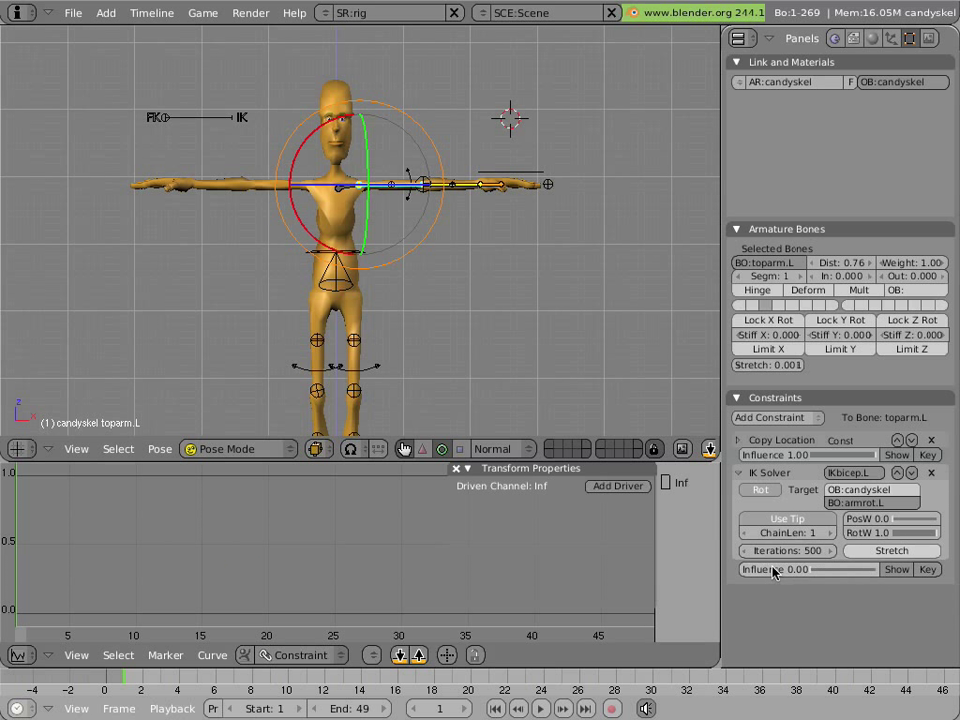
click(926, 570)
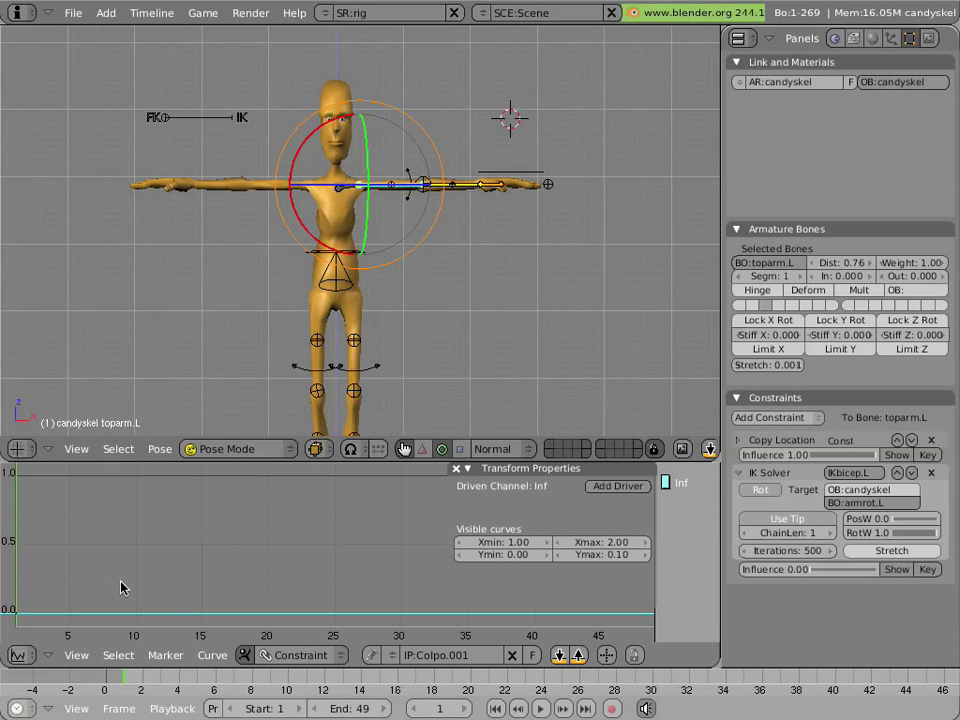
key(Up)
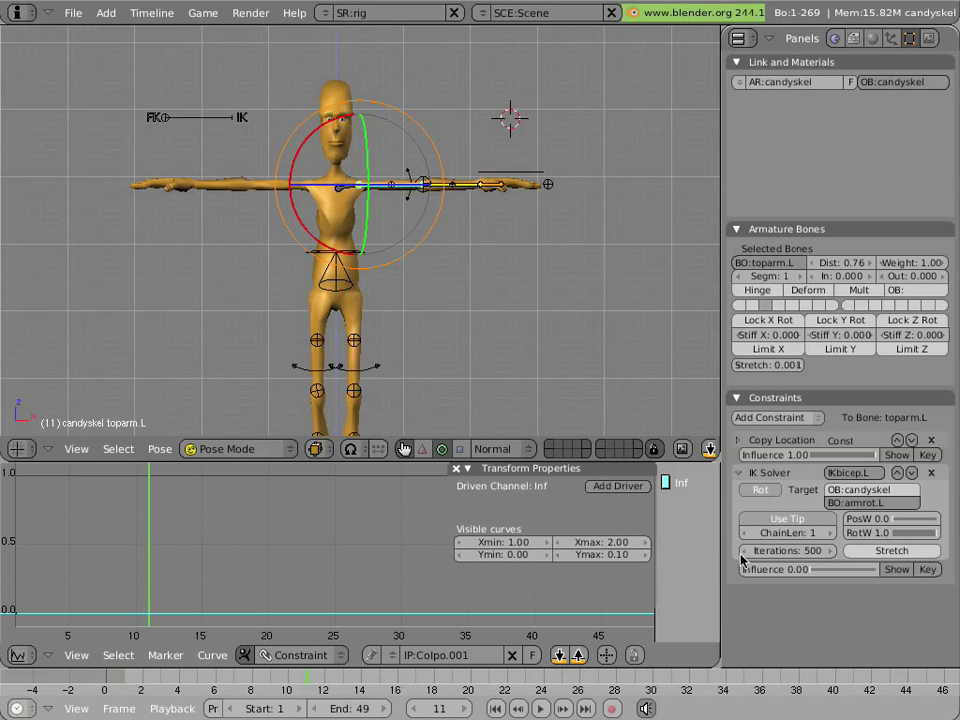
drag(787, 567, 921, 570)
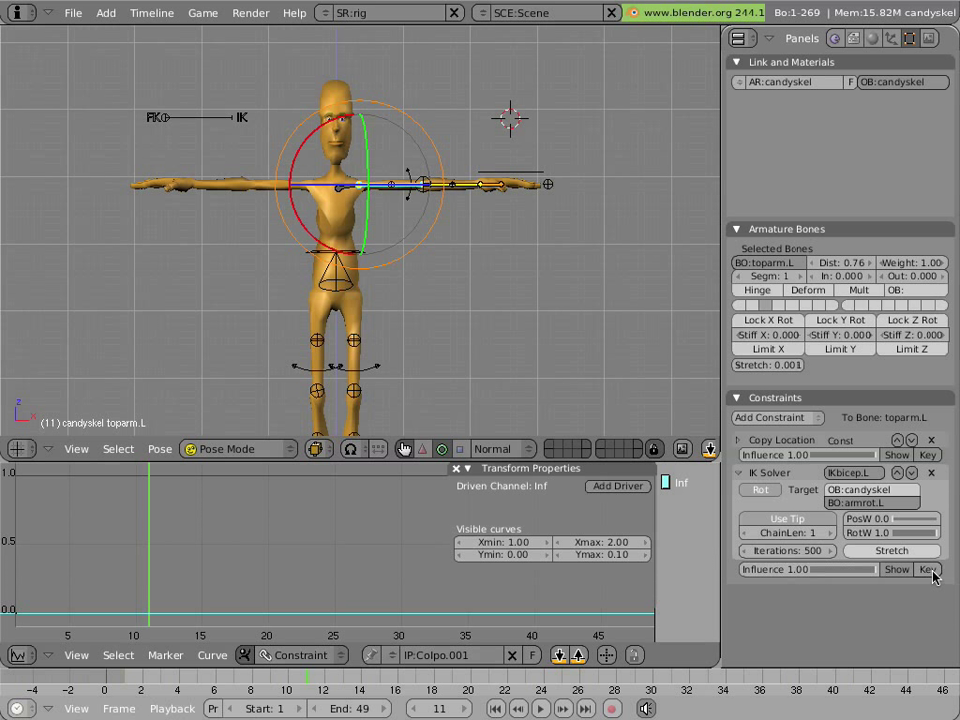
click(928, 570)
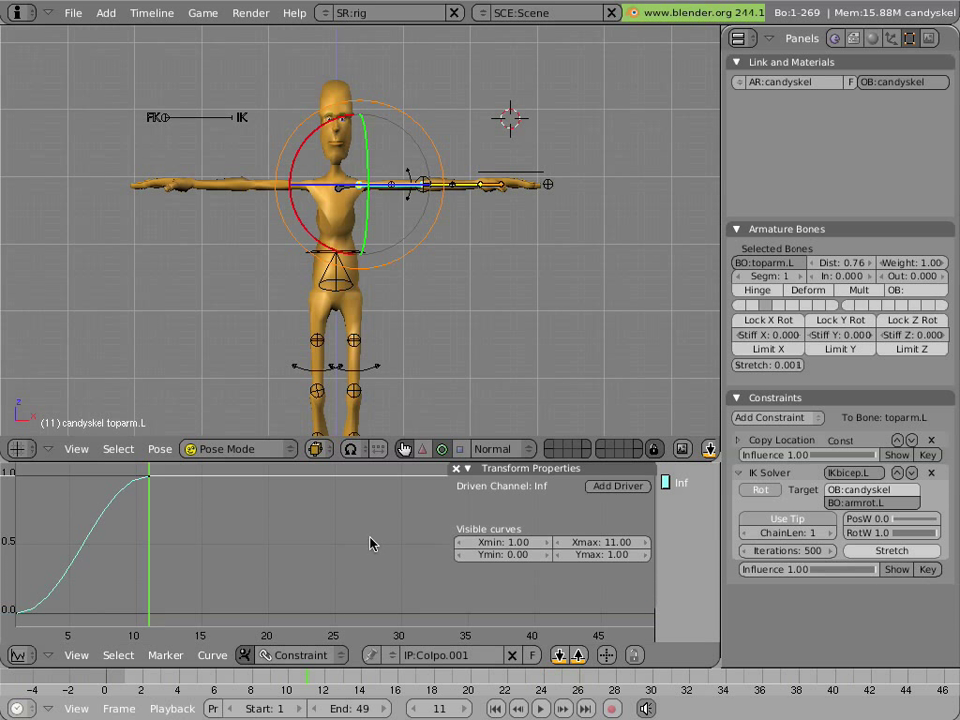
drag(150, 532, 29, 532)
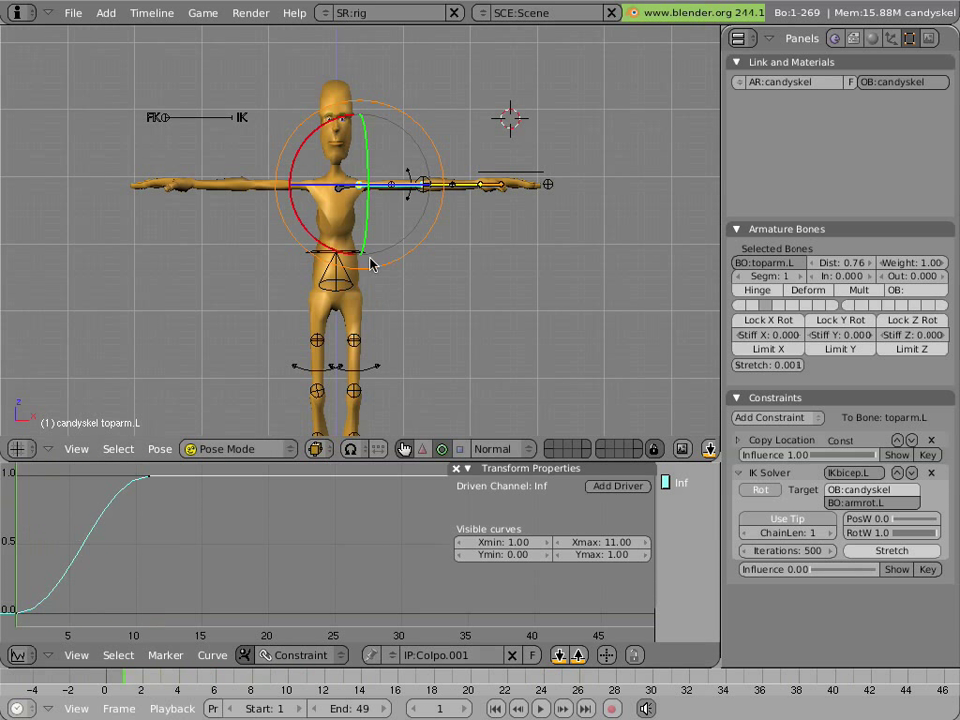
Rotate the armrot.L bone and scrub frames 1 to 11 to preview the FK-to-IK blend.
right_click(515, 182)
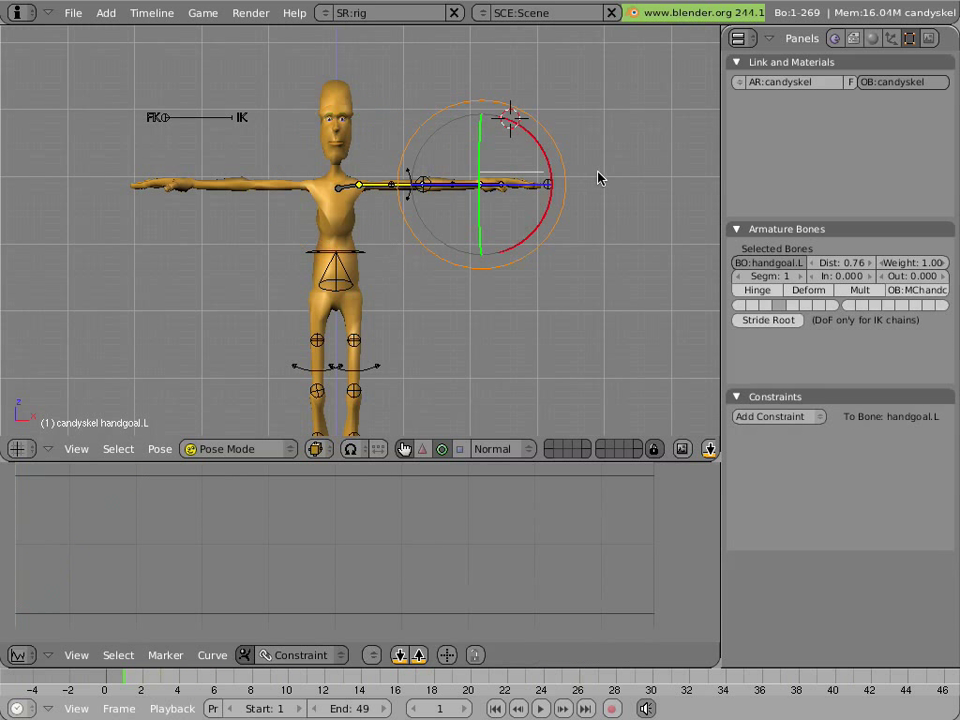
right_click(407, 180)
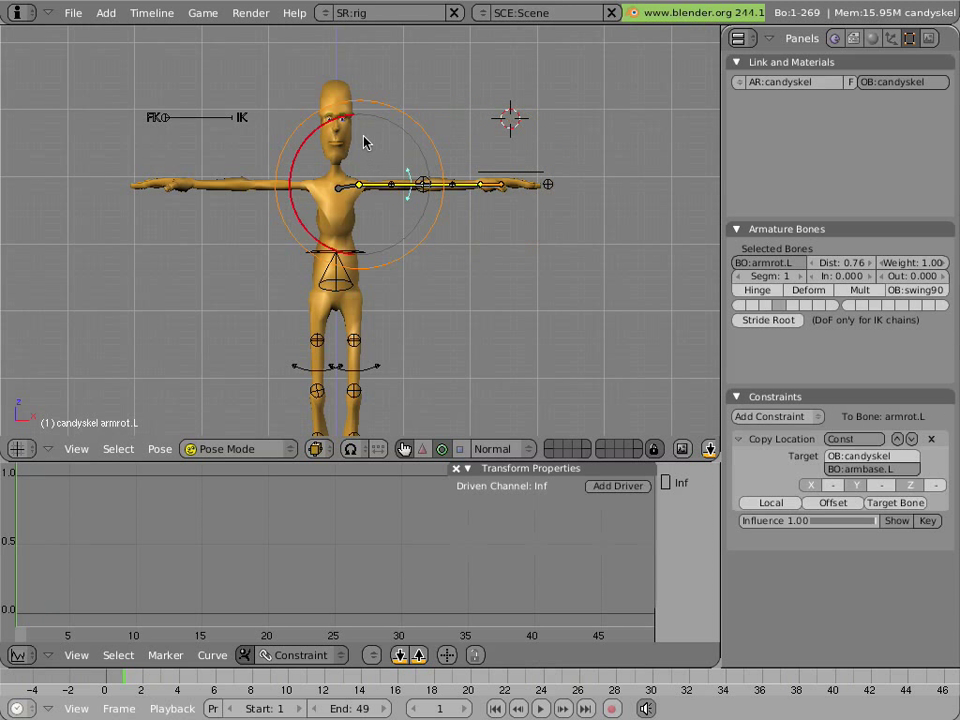
key(r)
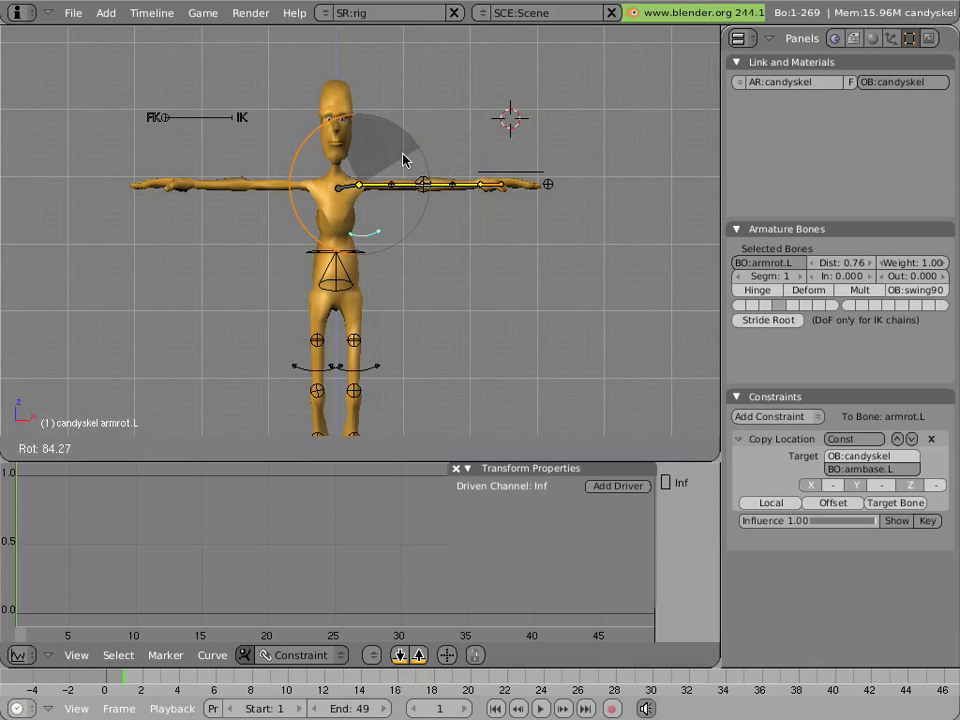
click(210, 369)
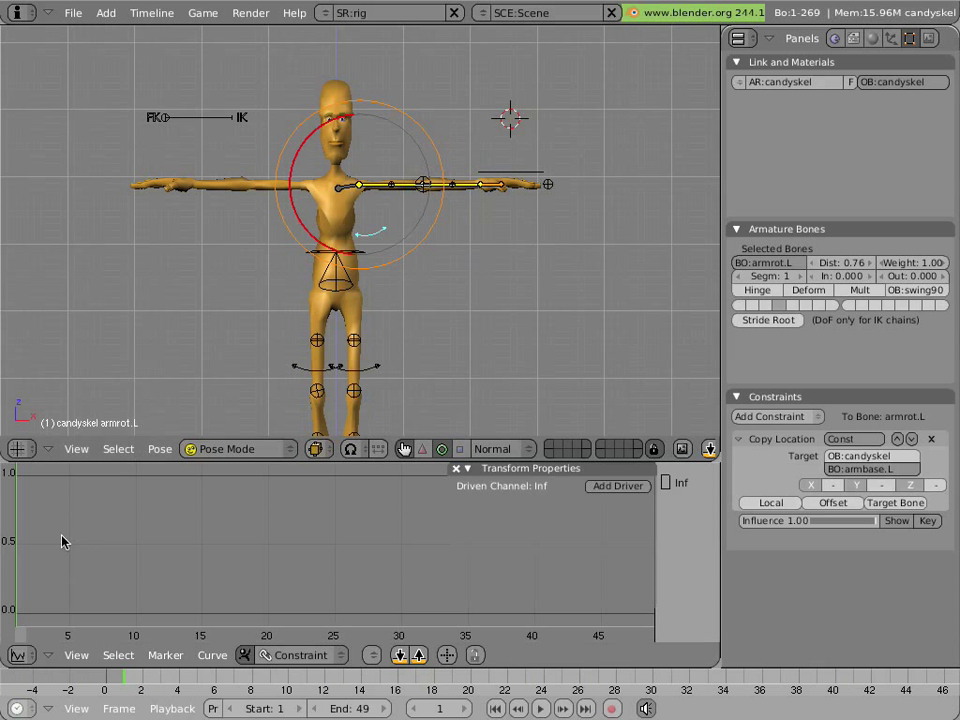
drag(58, 541, 0, 515)
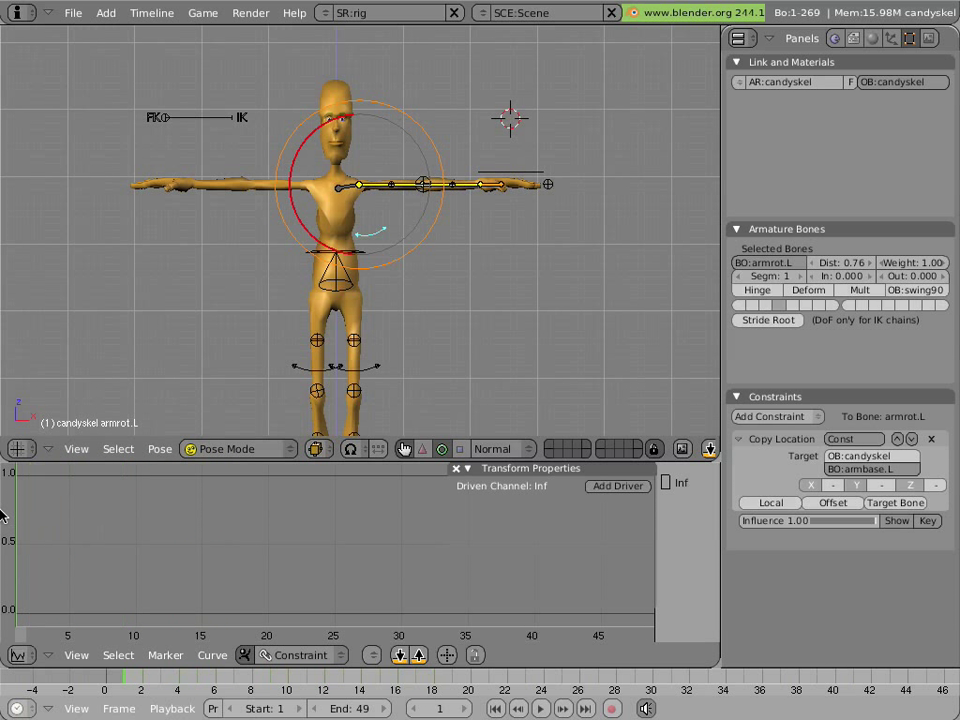
Set lowarm.L's IK Solver and hand.L's Copy Rotation influence to 0.00, then reselect toparm.L.
right_click(460, 185)
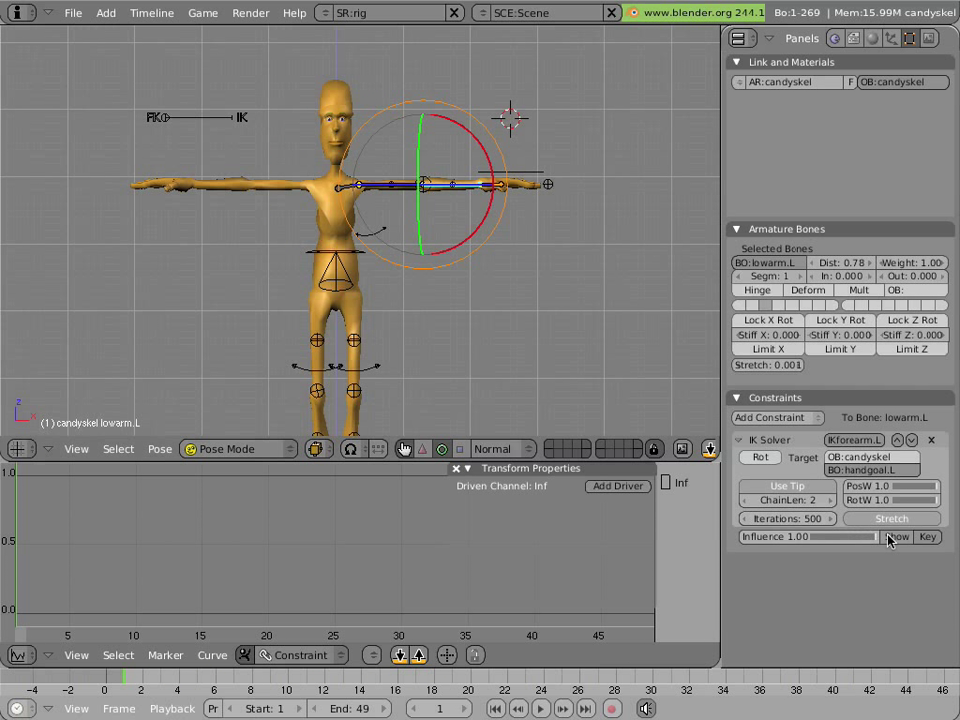
drag(885, 538, 663, 510)
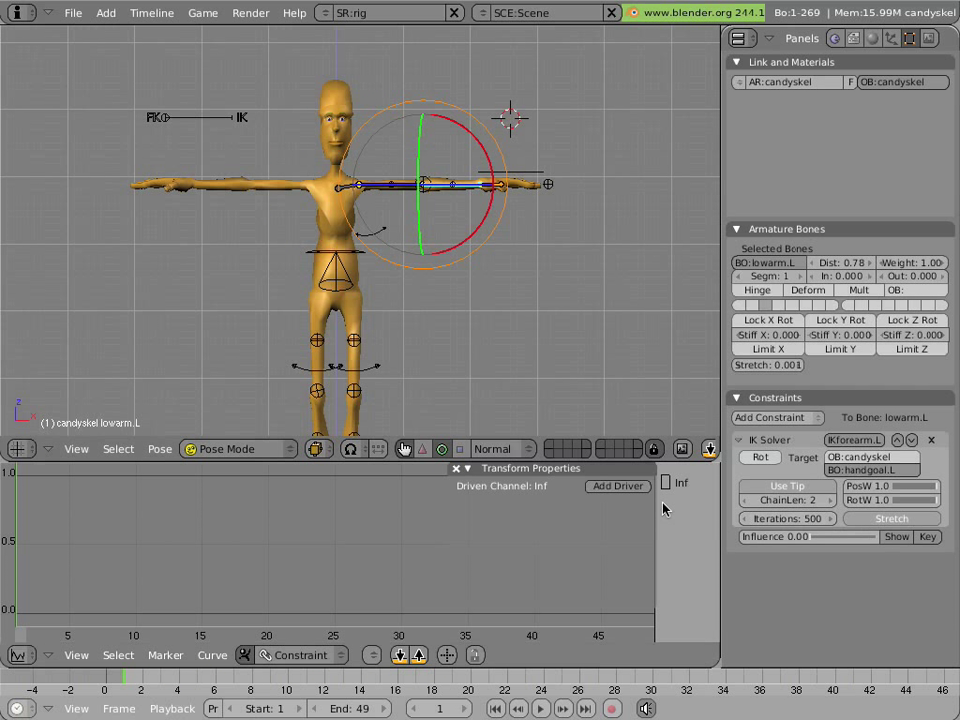
right_click(502, 191)
scroll(835, 586, down, 2)
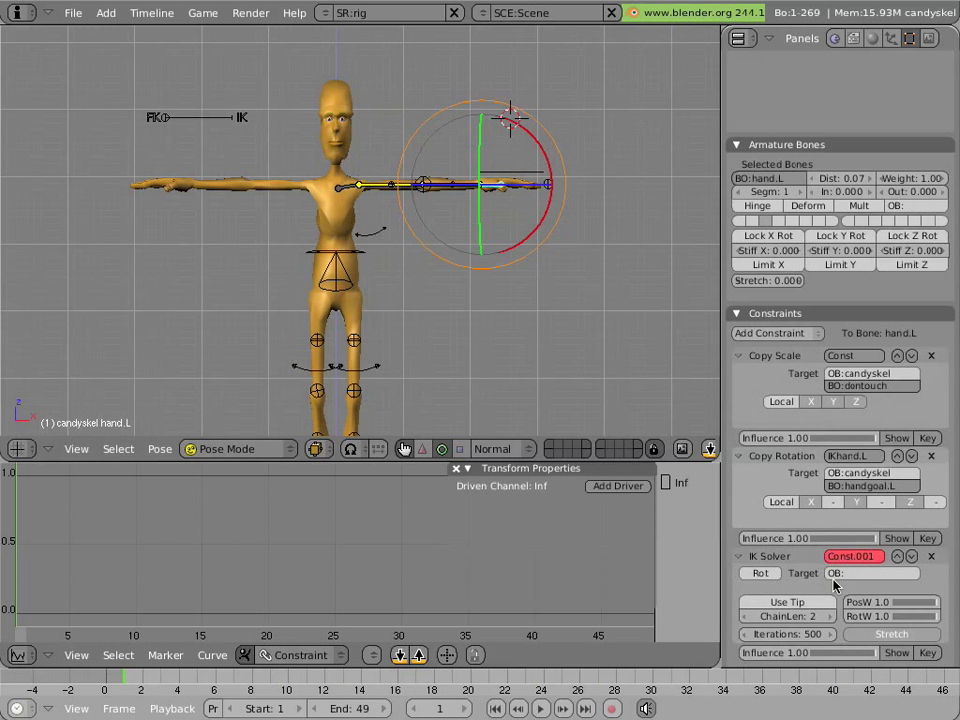
drag(860, 538, 345, 165)
right_click(386, 196)
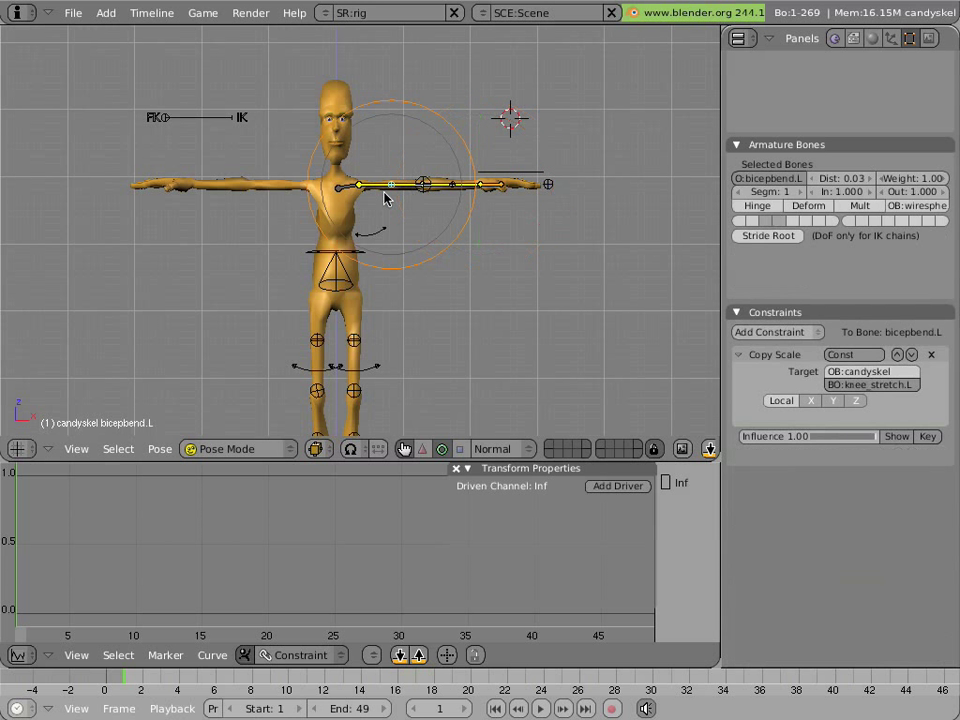
right_click(381, 195)
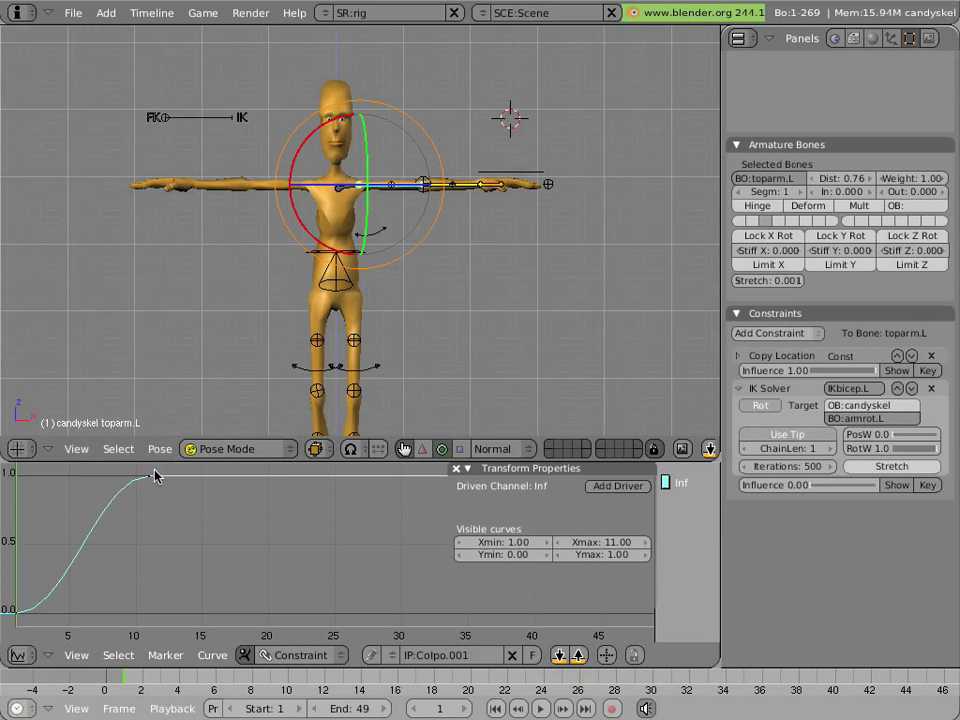
drag(46, 495, 146, 495)
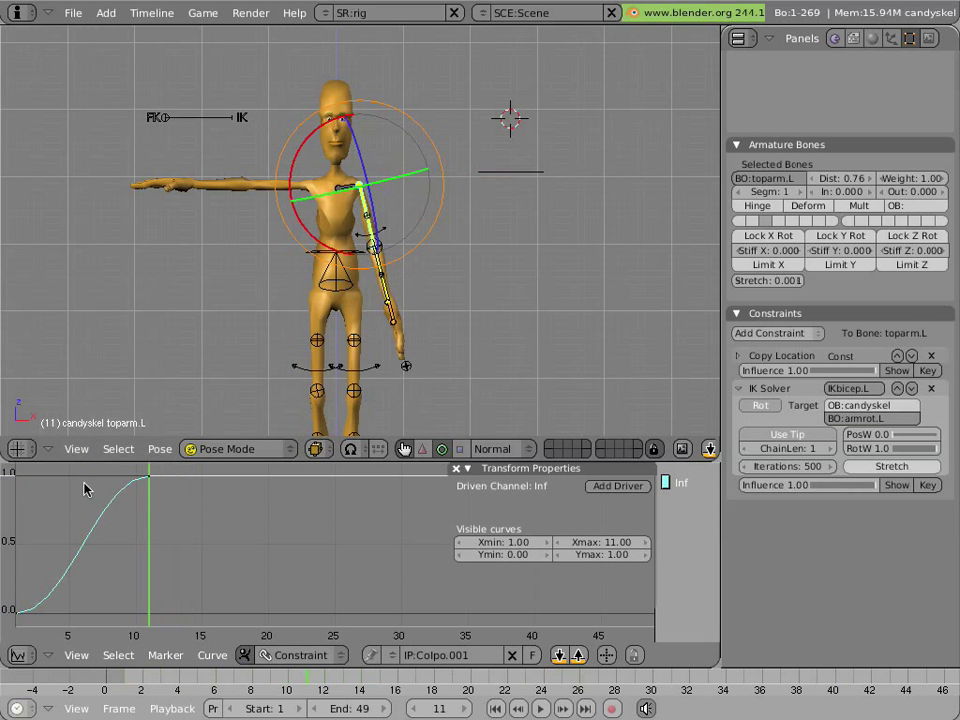
key(shift+Left)
drag(53, 474, 218, 472)
key(shift+Left)
key(alt+a)
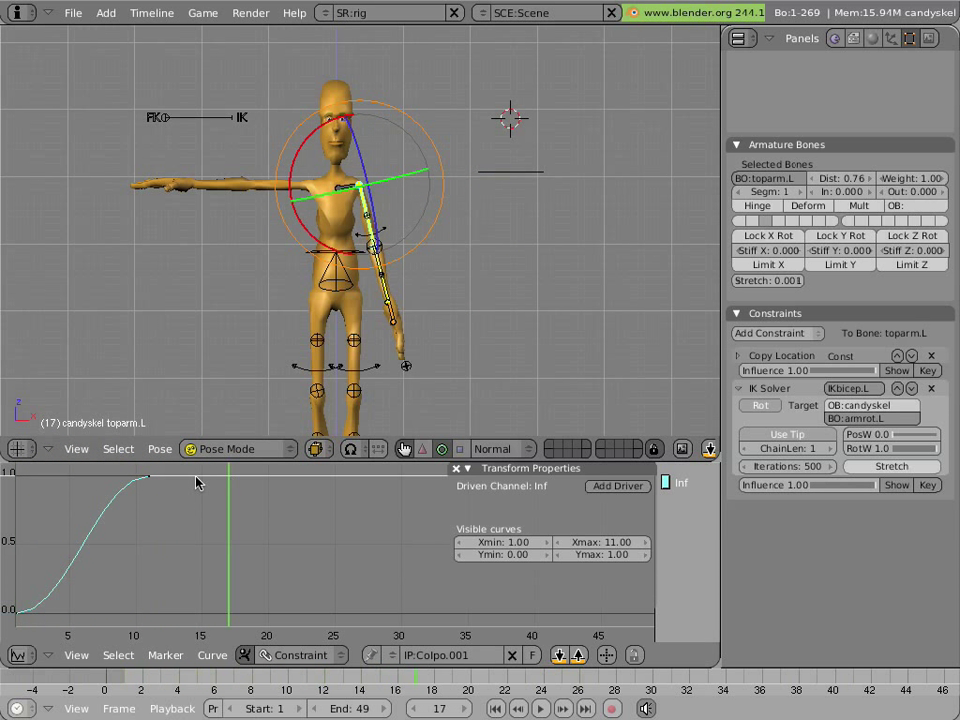
click(15, 462)
mouse_move(15, 462)
mouse_down()
mouse_move(268, 480)
mouse_move(55, 480)
mouse_move(202, 491)
mouse_move(15, 480)
mouse_move(229, 480)
mouse_move(56, 475)
mouse_move(208, 467)
mouse_move(56, 470)
mouse_move(160, 494)
mouse_move(28, 476)
mouse_move(180, 491)
mouse_move(2, 466)
mouse_move(201, 484)
mouse_move(2, 466)
mouse_up()
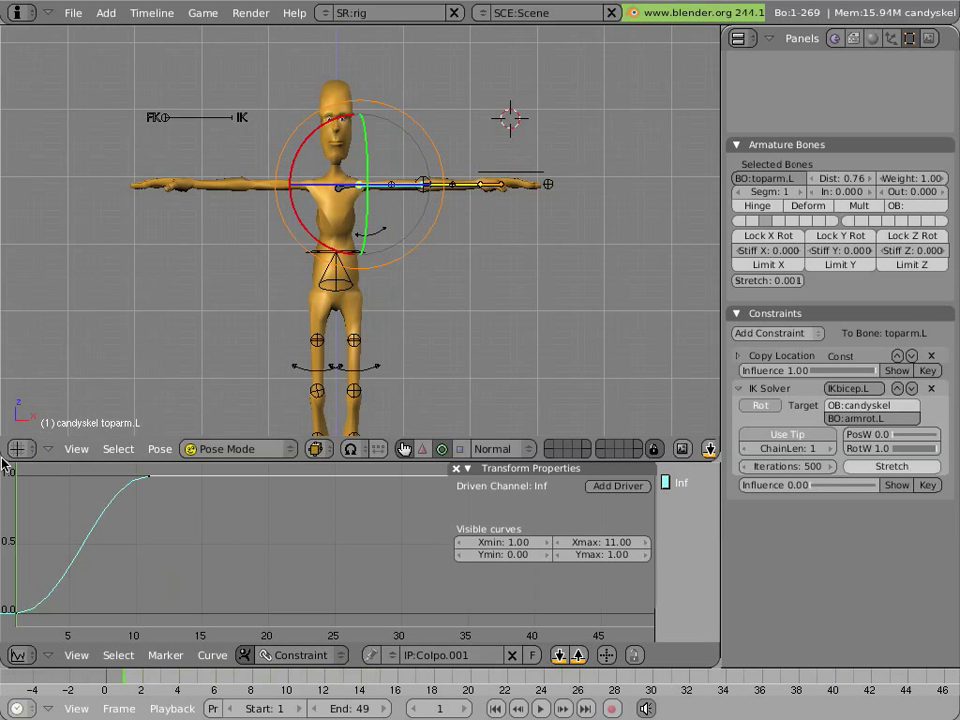